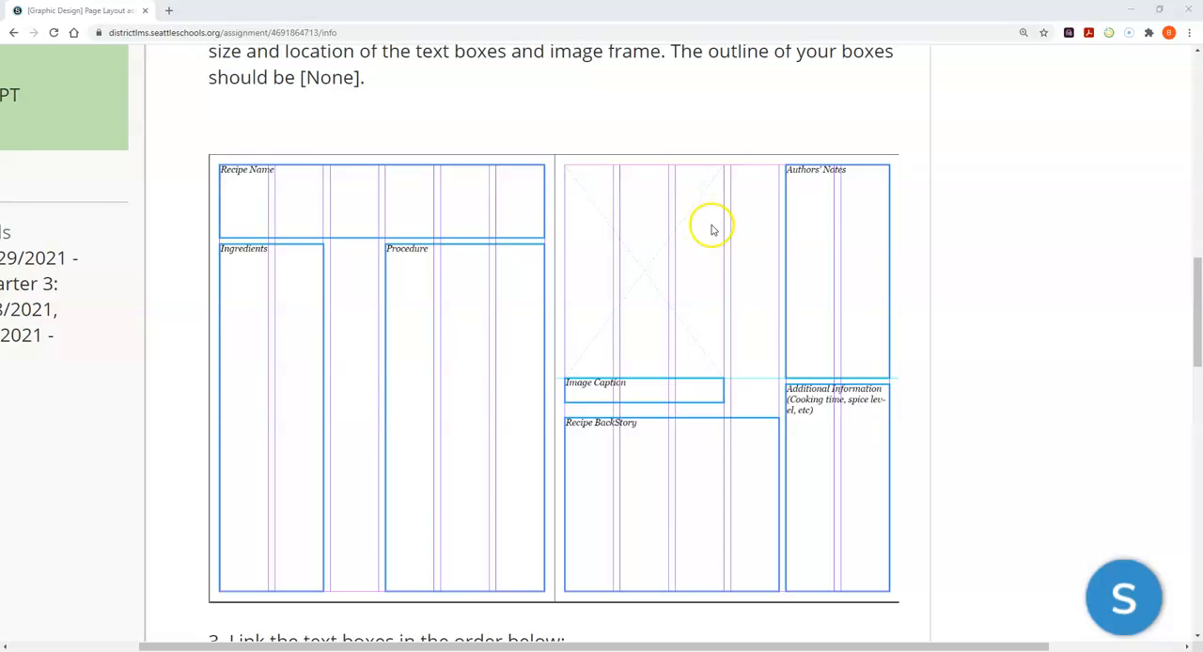
# - Switch to InDesign and start a new document from its home screen
pyautogui.moveTo(385, 650)
pyautogui.click(395, 578)
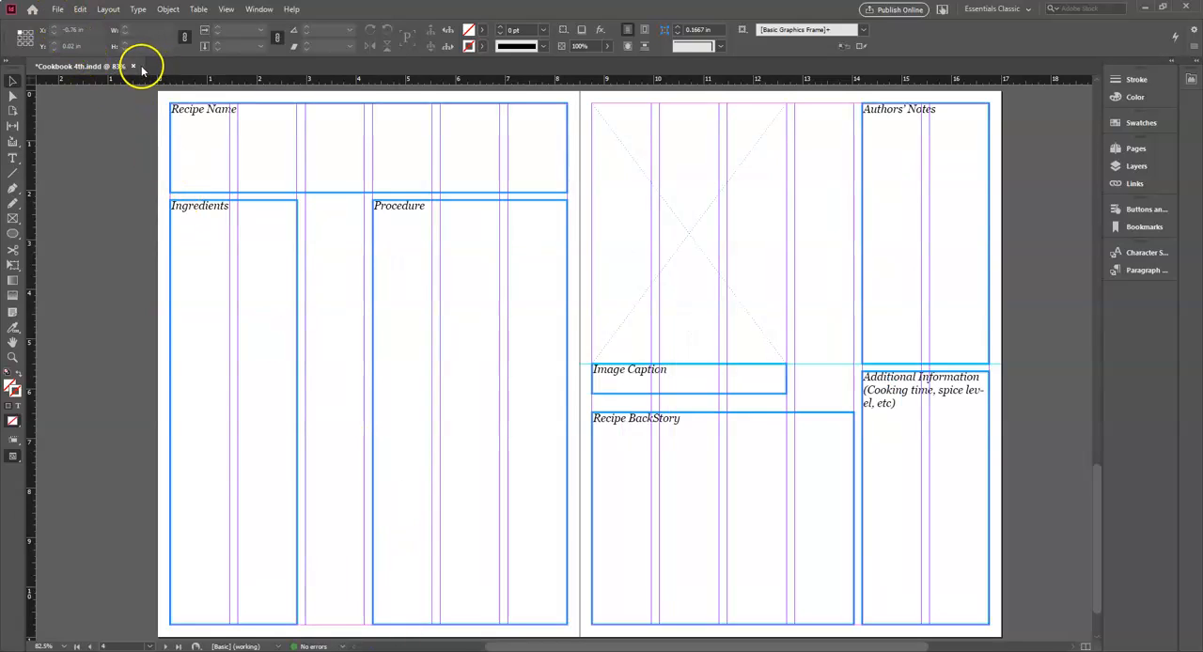
pyautogui.click(36, 8)
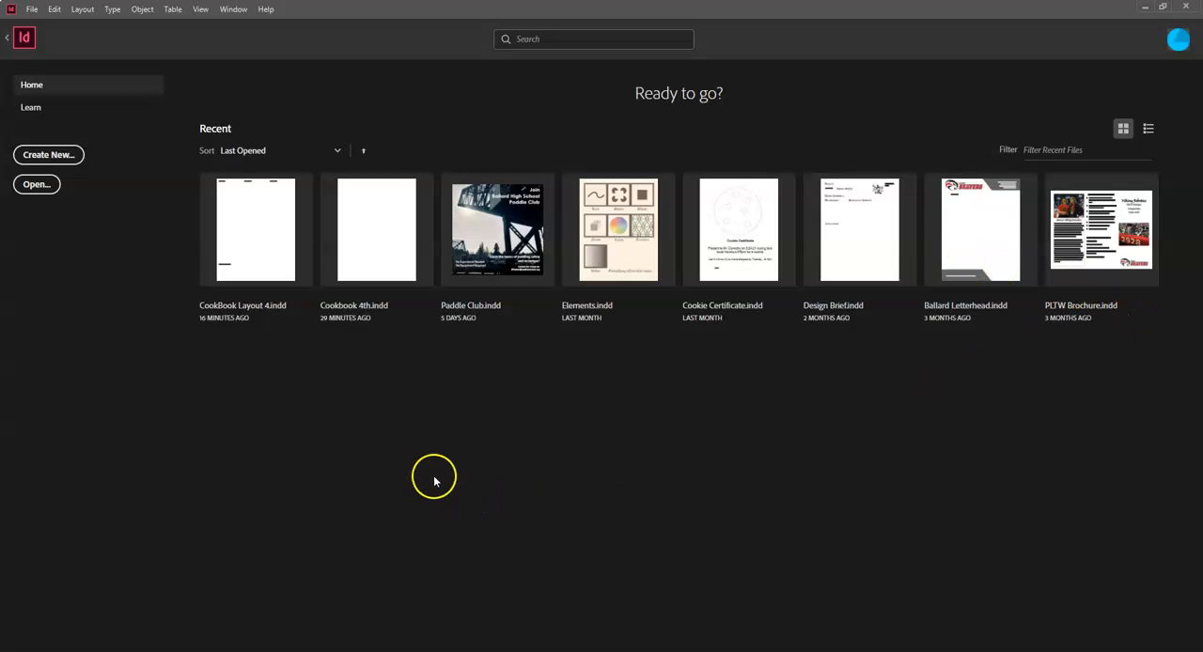
pyautogui.click(72, 156)
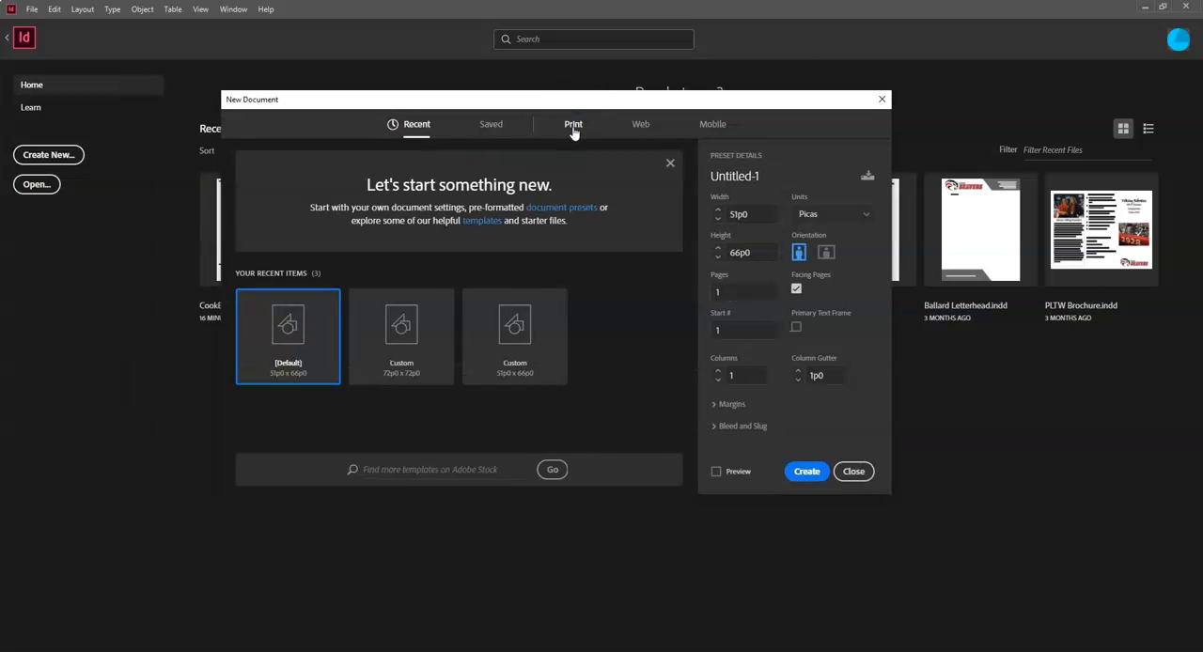
# - Choose the Letter preset from the full set of blank print document presets
pyautogui.click(574, 126)
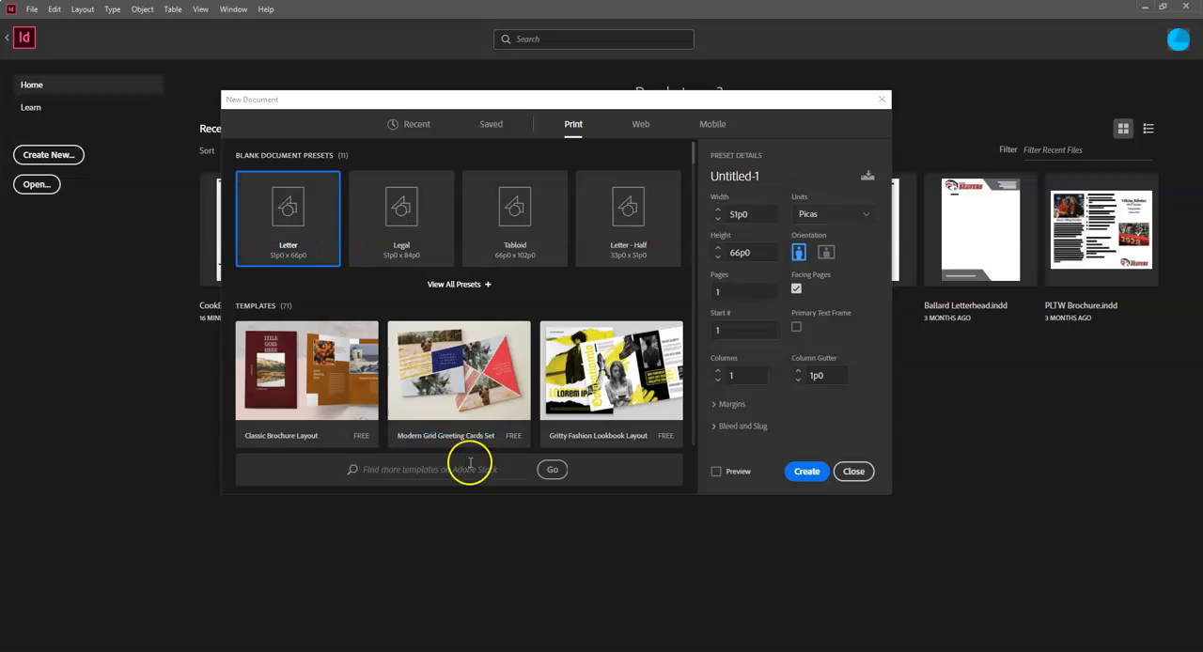
pyautogui.click(487, 285)
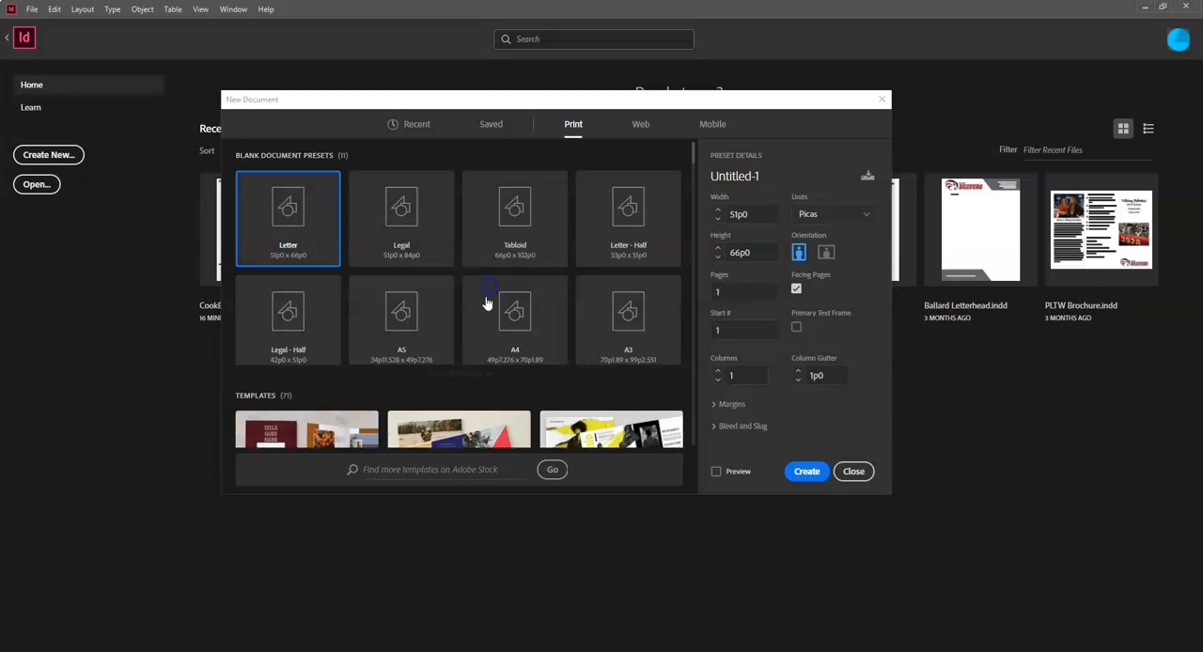
pyautogui.click(545, 304)
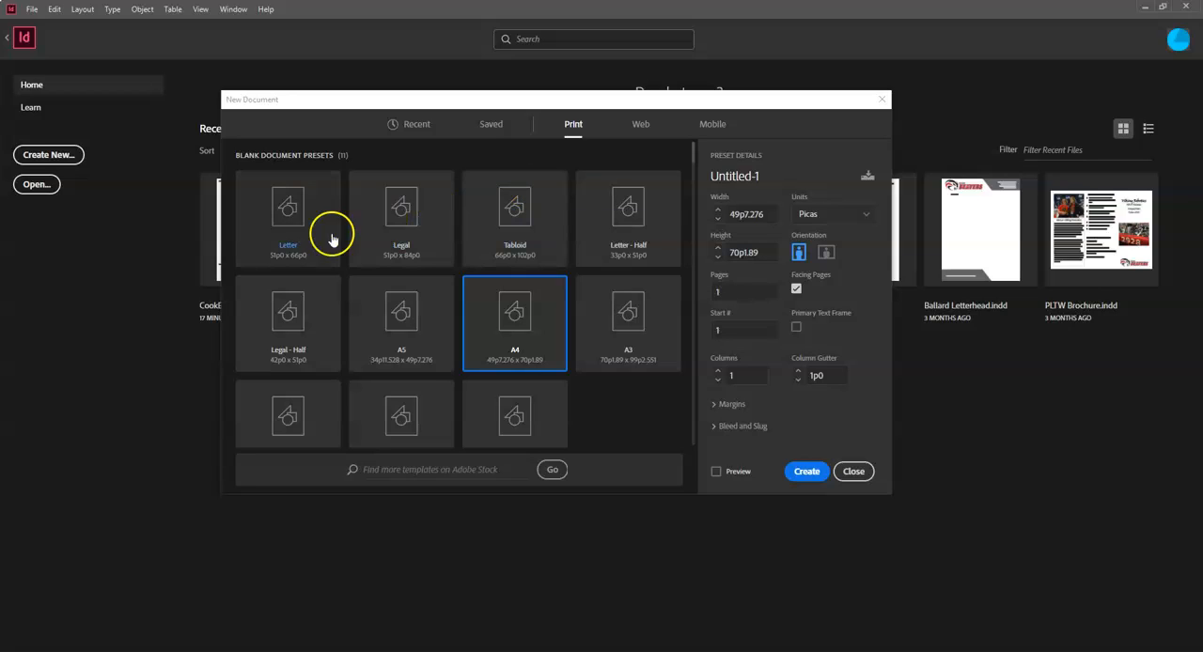
pyautogui.click(279, 219)
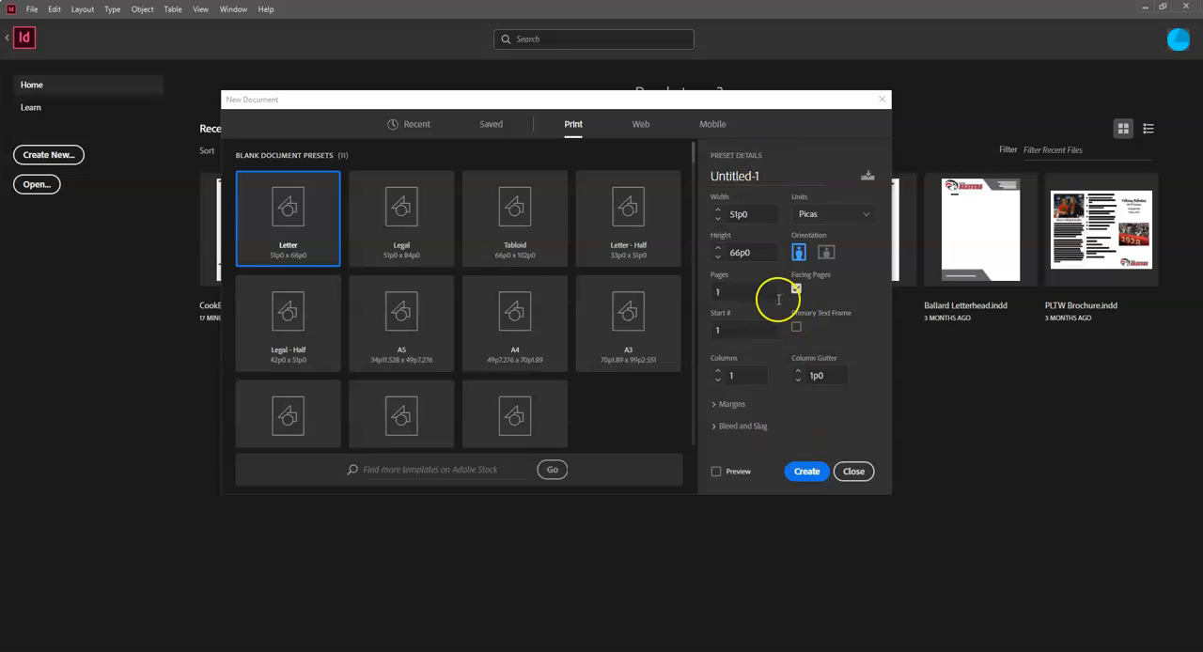
# - Name the new document "Cookbook Layout"
pyautogui.moveTo(774, 177); pyautogui.dragTo(677, 185)
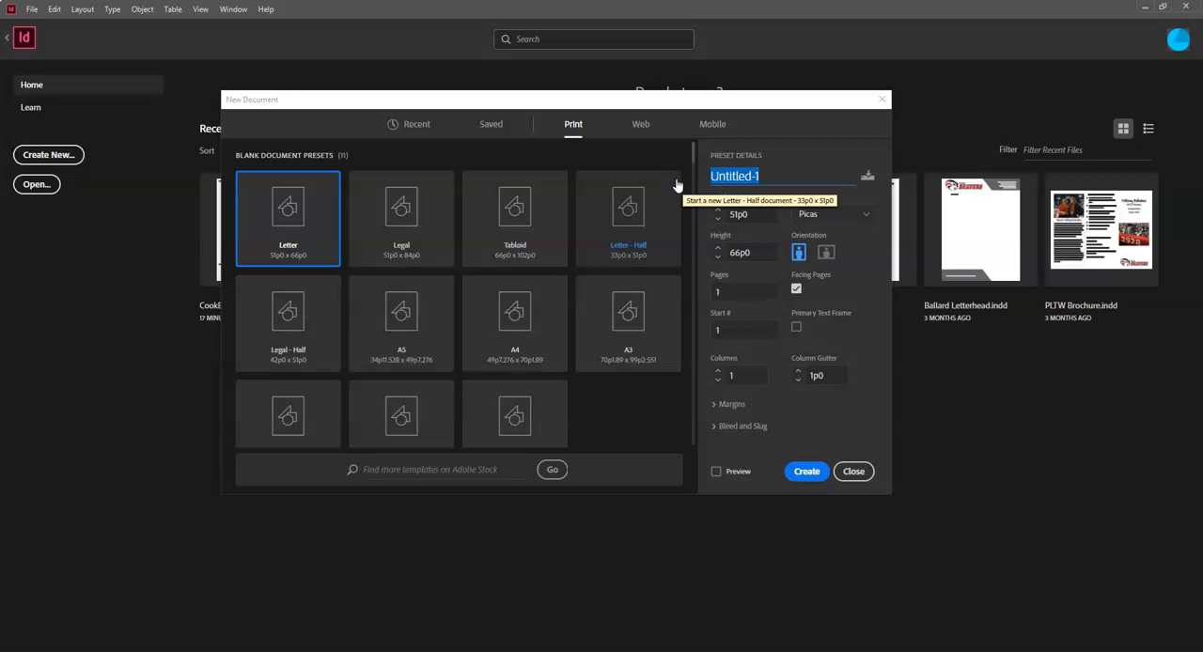
pyautogui.write('Cookbook Layout')
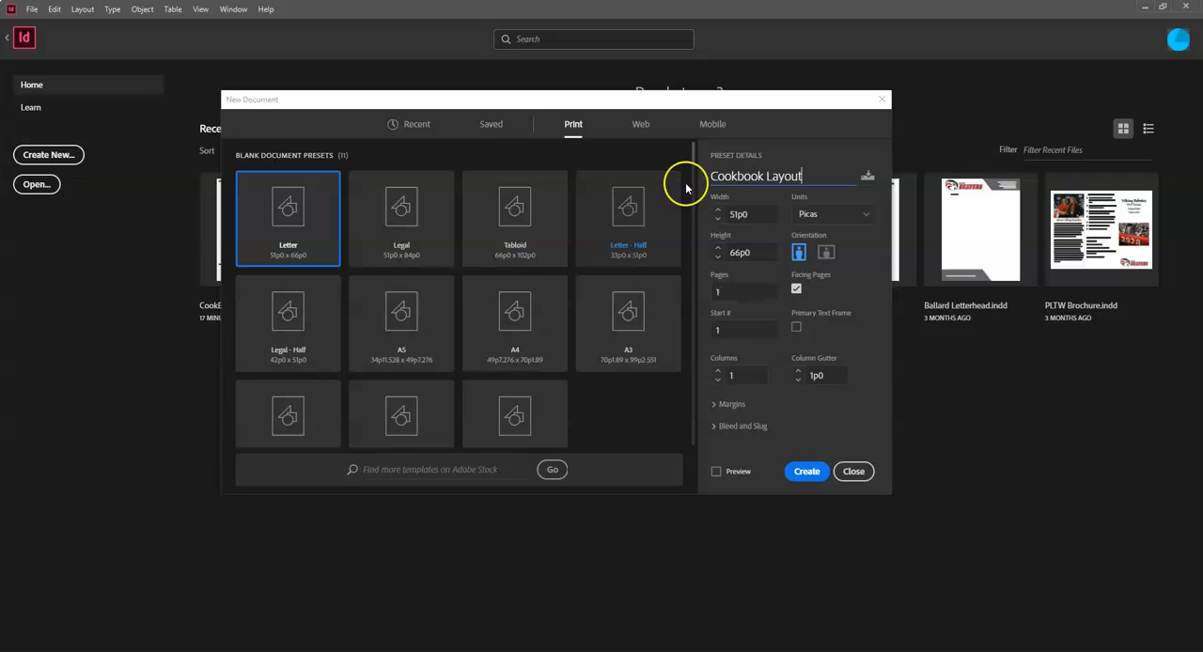
pyautogui.doubleClick(741, 214)
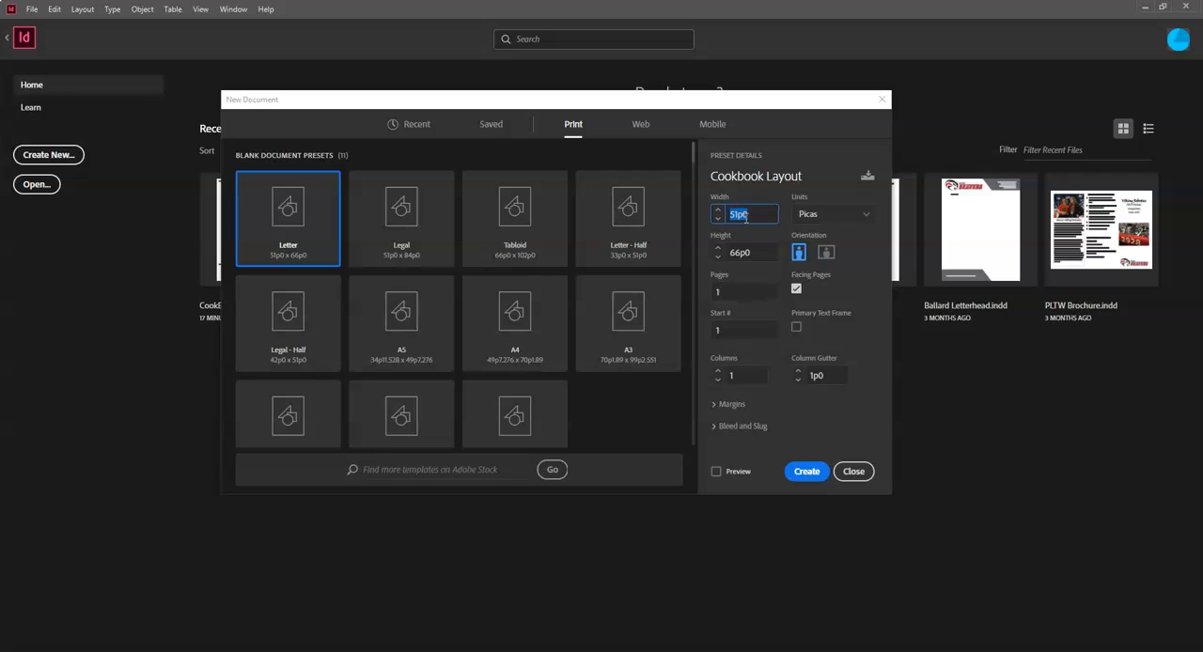
pyautogui.click(861, 214)
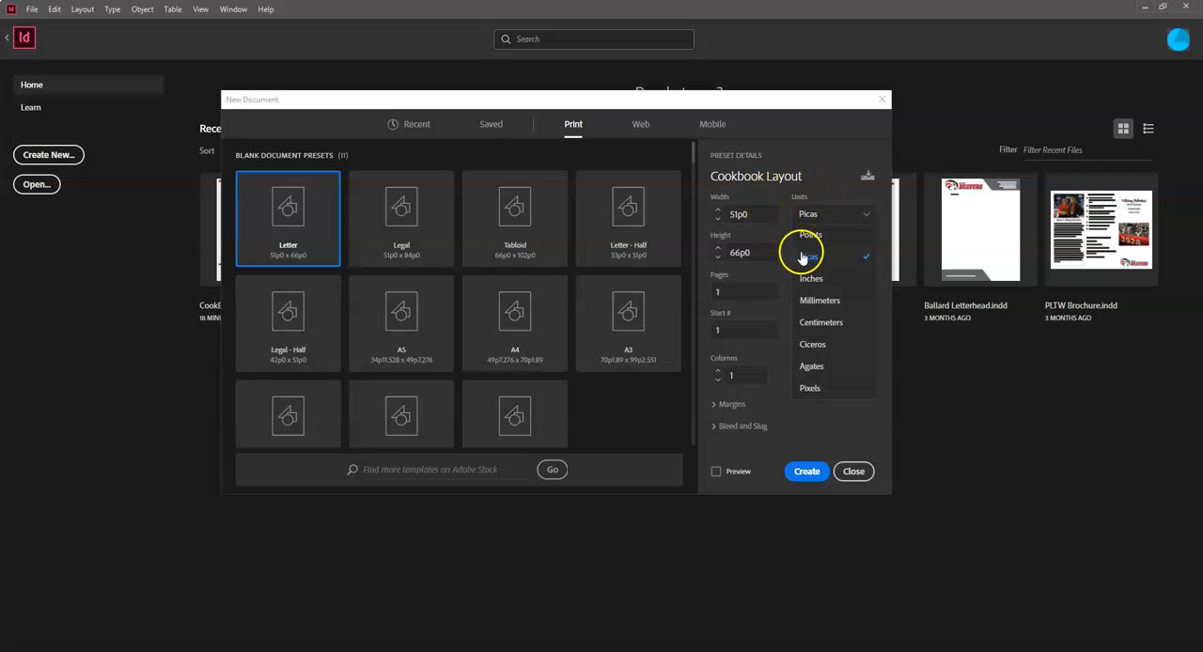
pyautogui.click(762, 235)
pyautogui.click(731, 214)
pyautogui.moveTo(731, 214); pyautogui.dragTo(751, 216)
pyautogui.click(750, 217)
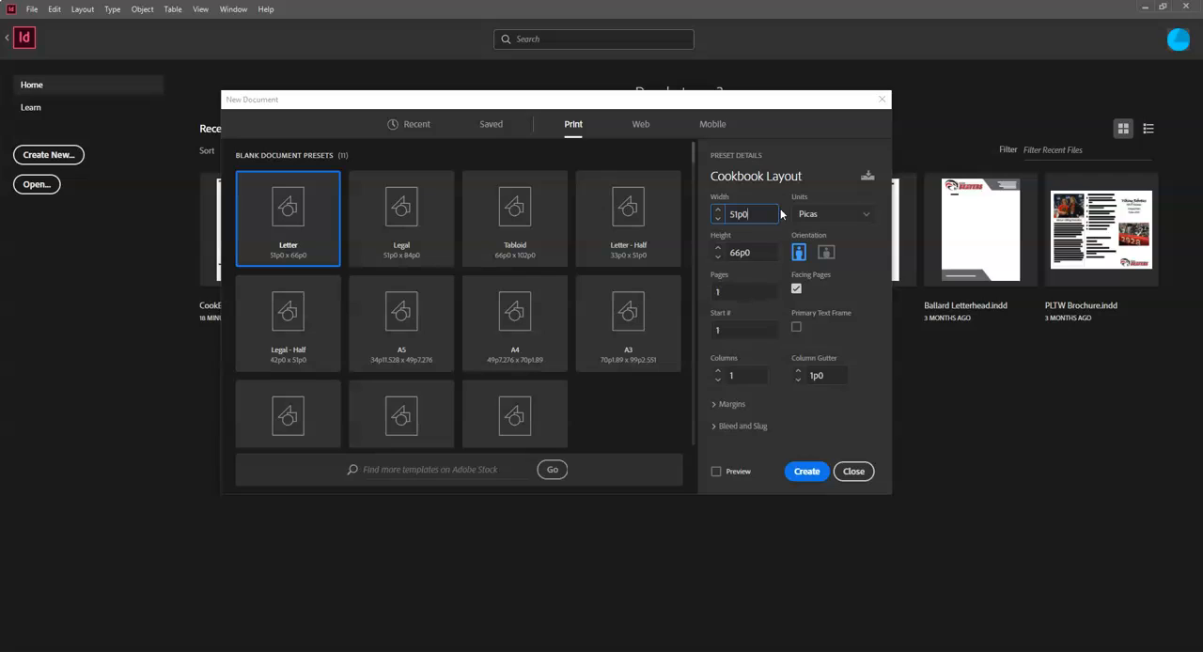
# - Switch the document units to Points and return them to Picas
pyautogui.click(856, 214)
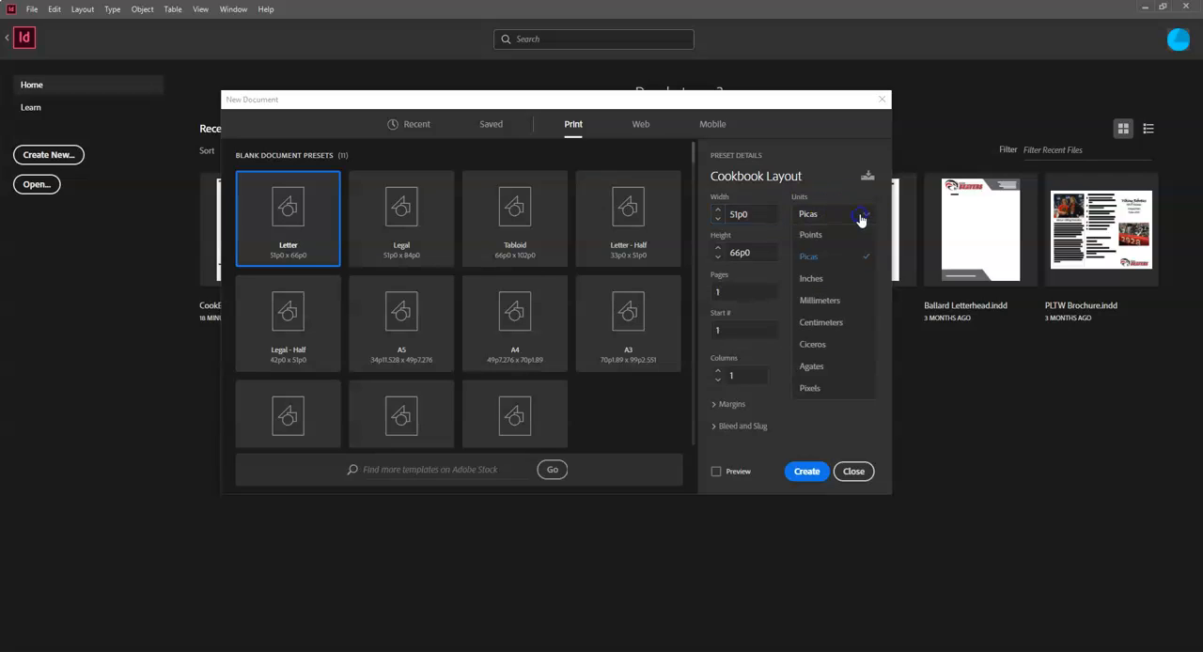
pyautogui.click(842, 236)
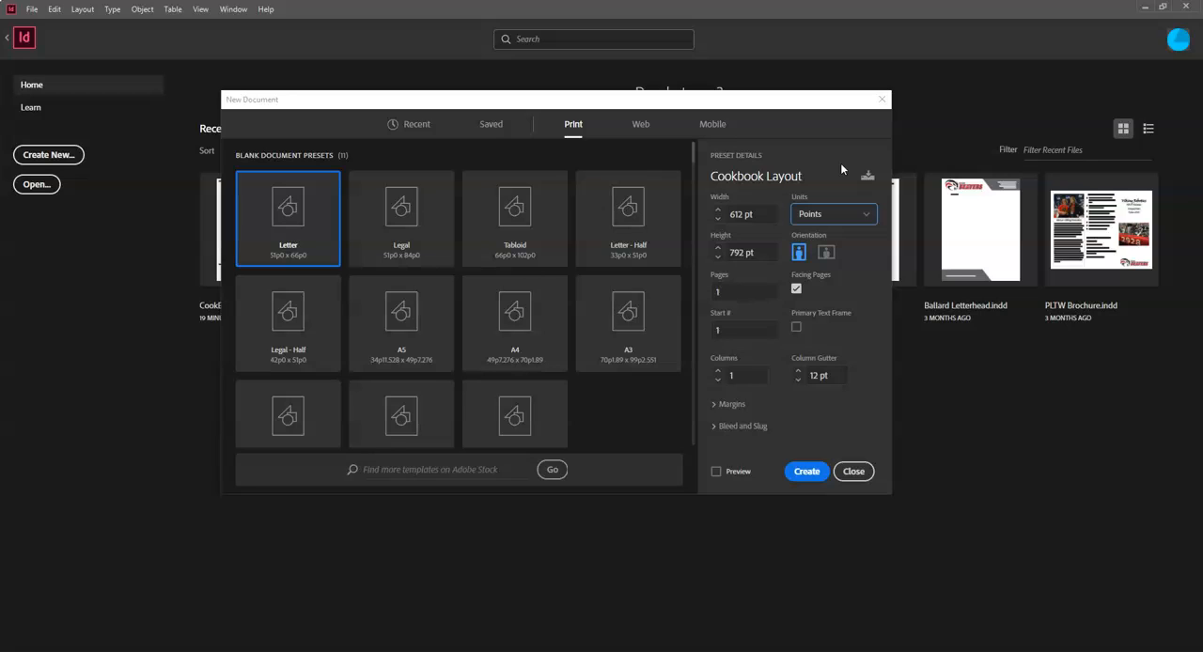
pyautogui.click(857, 211)
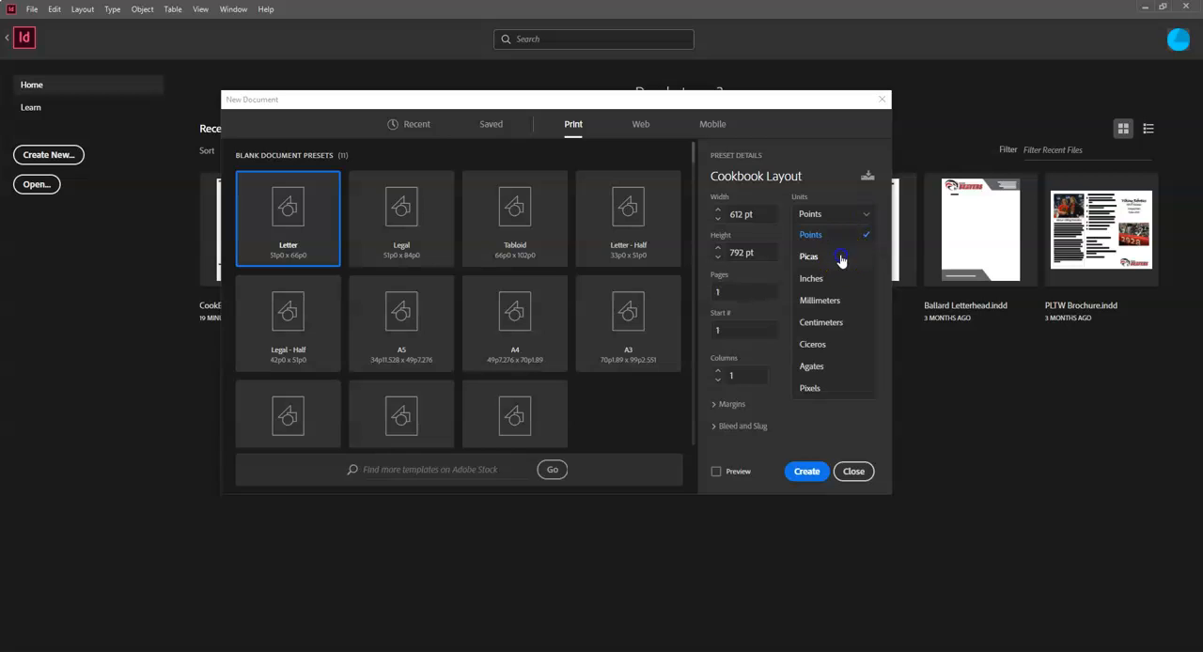
pyautogui.click(839, 259)
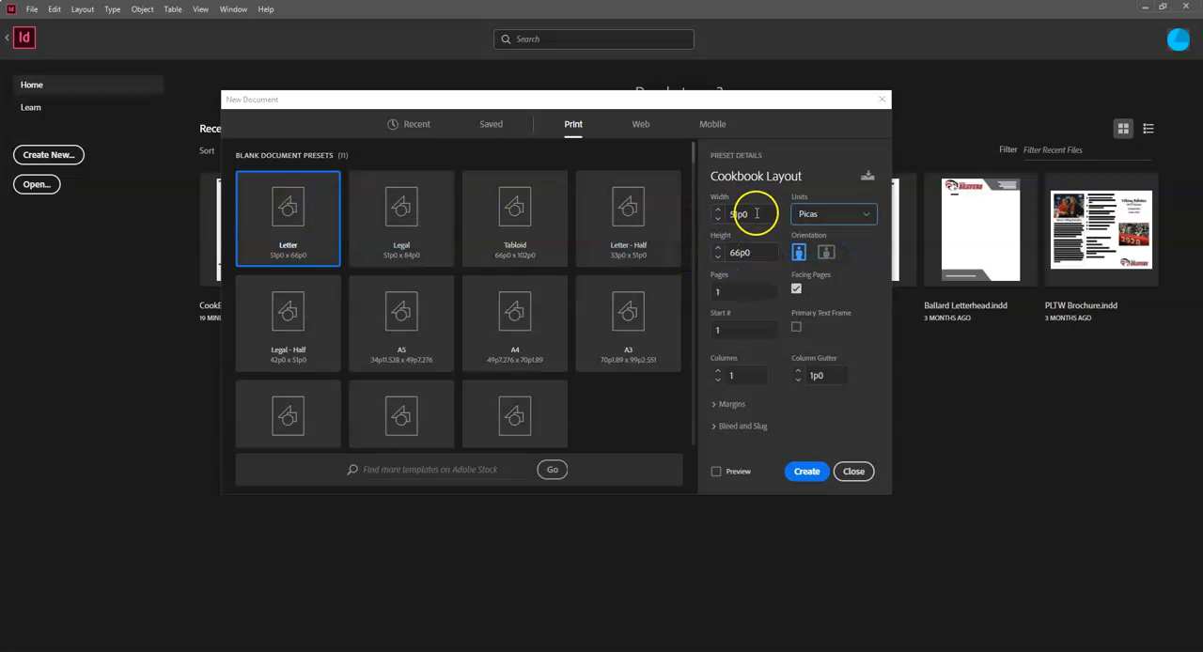
# - Enter 8.5 in as the page width, letting it convert to picas
pyautogui.moveTo(748, 214); pyautogui.dragTo(695, 212)
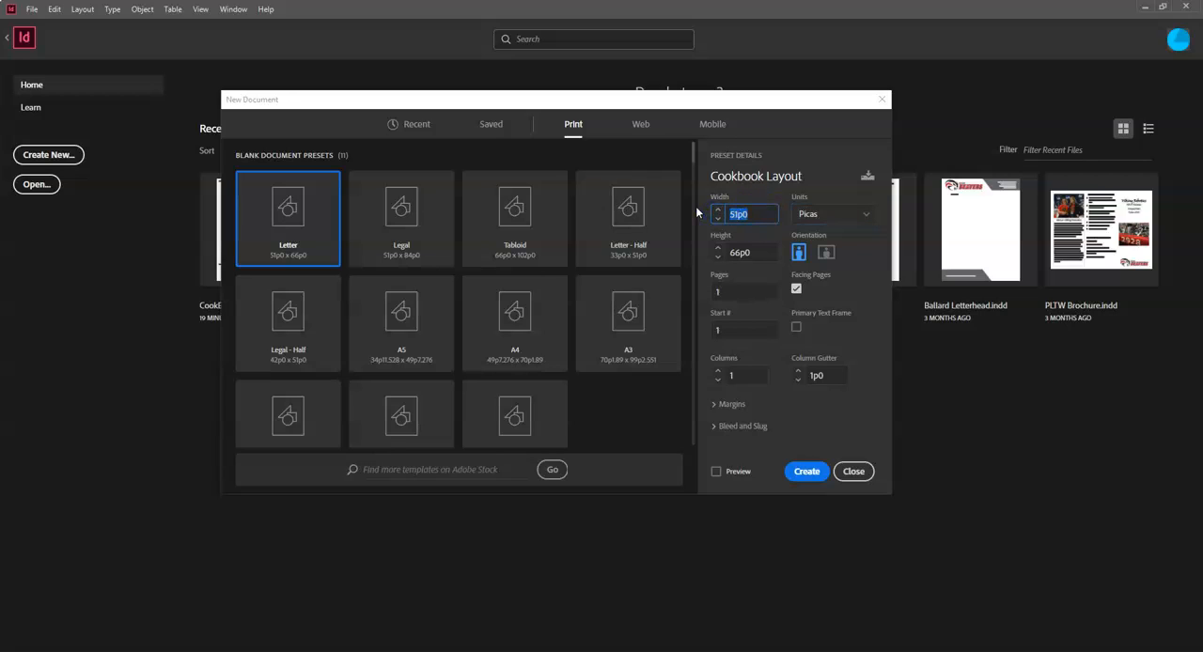
pyautogui.write('8.5in')
pyautogui.click(754, 254)
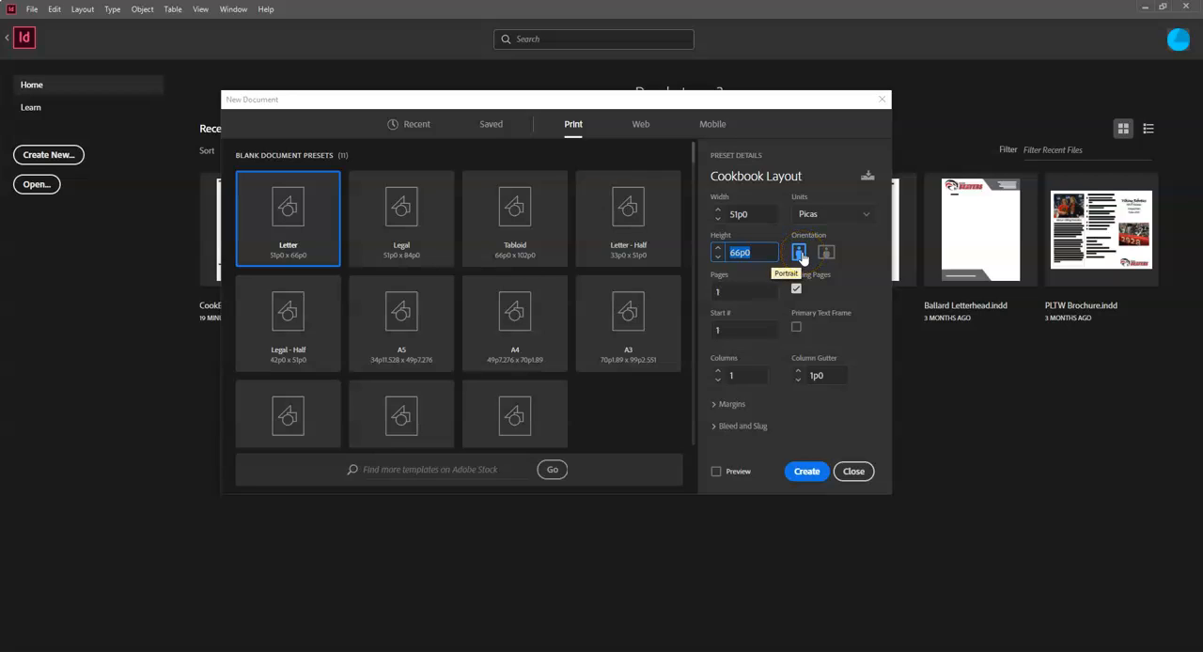
# - Set the number of columns to 6 for the new document
pyautogui.click(756, 295)
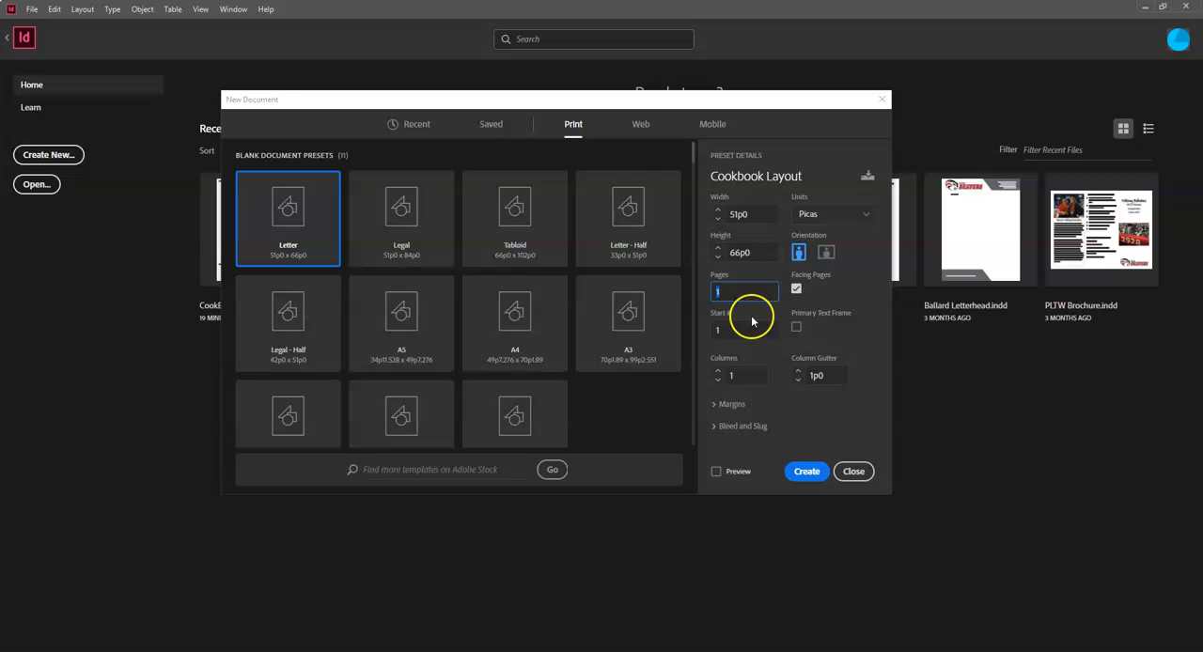
pyautogui.click(720, 372)
pyautogui.click(720, 372)
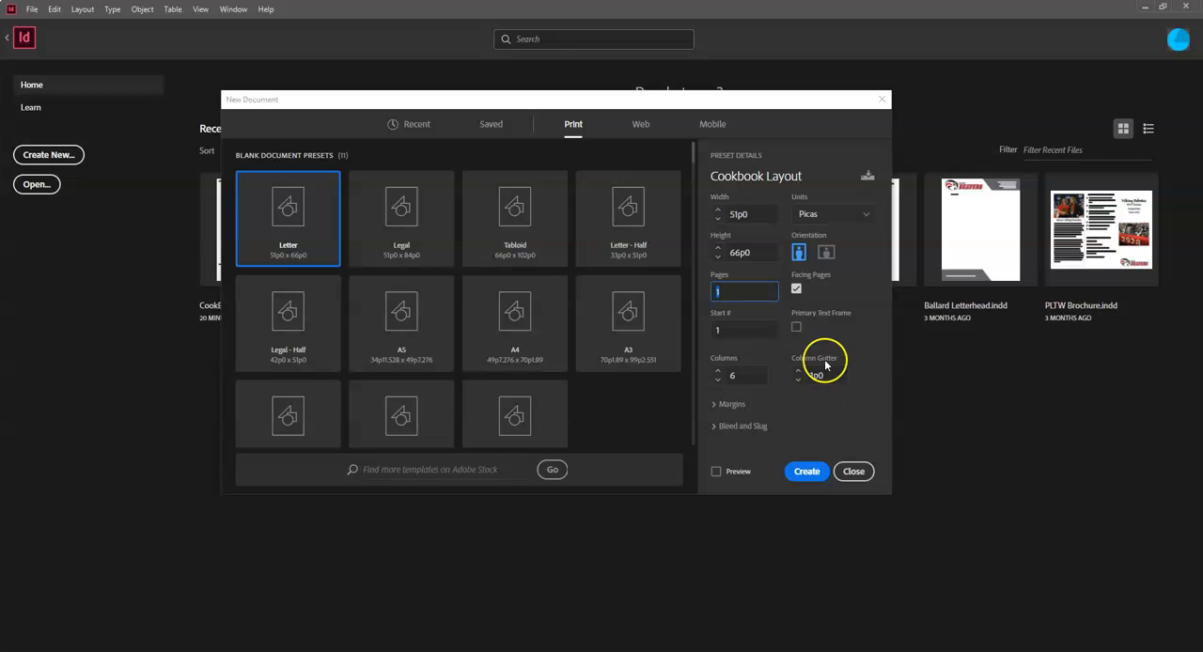
# - Set all four linked page margins to 0.25 in (1p6)
pyautogui.click(714, 405)
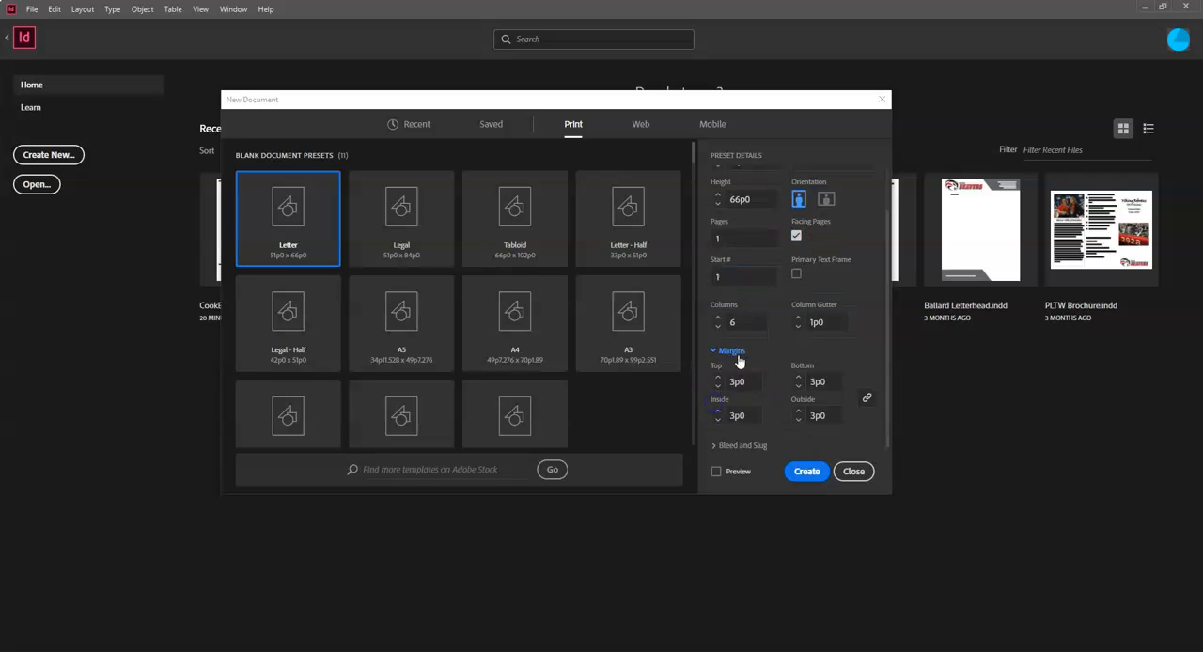
pyautogui.doubleClick(731, 382)
pyautogui.write('.25in')
pyautogui.click(746, 414)
# - Reveal the bleed and slug settings, leave them at 0p0, and create the document
pyautogui.click(714, 446)
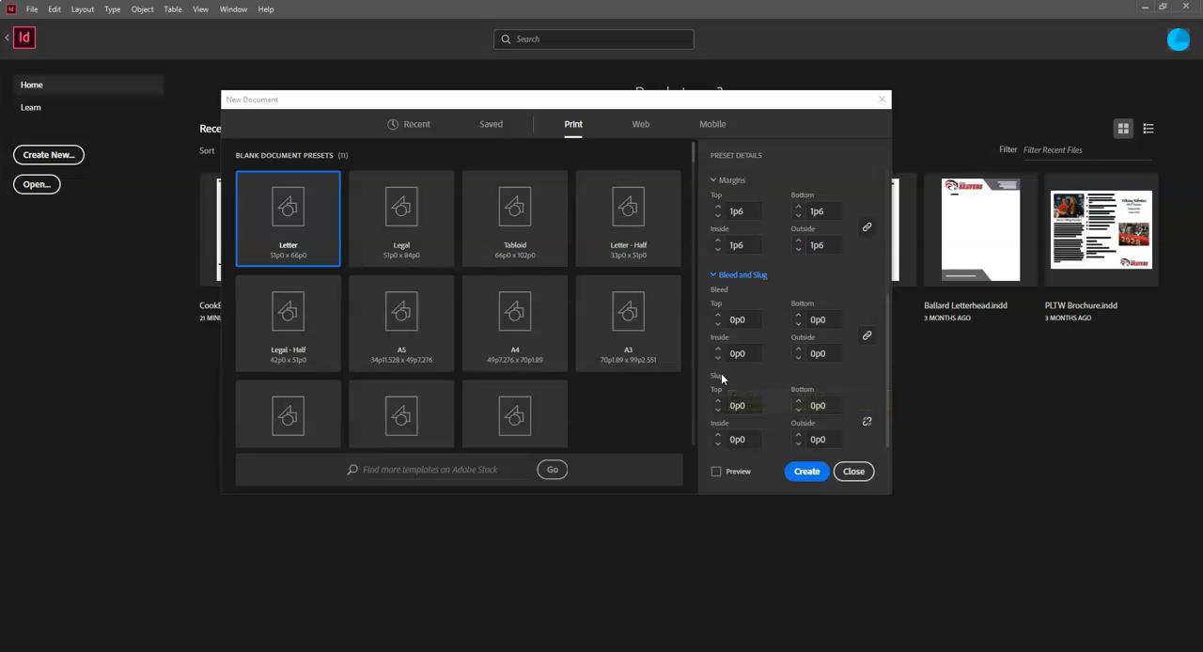
pyautogui.moveTo(721, 376)
pyautogui.click(808, 472)
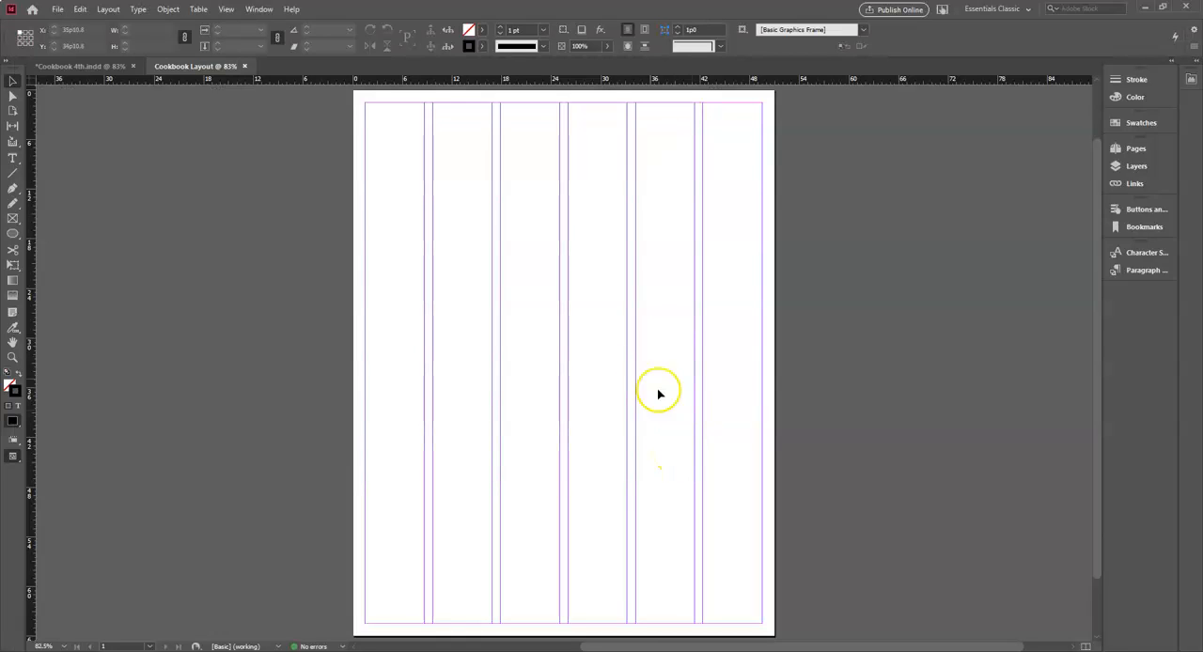
# - With the Essentials Classic workspace in use, show the Pages panel and enlarge its master pages section
pyautogui.click(1027, 9)
pyautogui.click(1019, 78)
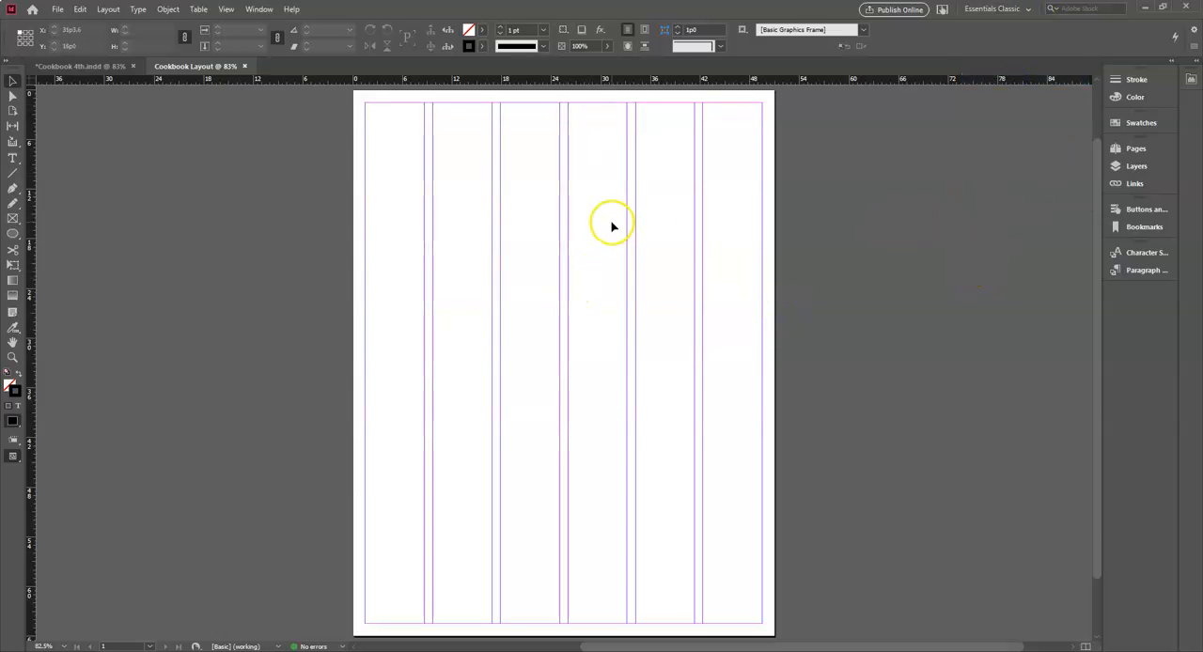
pyautogui.click(1136, 150)
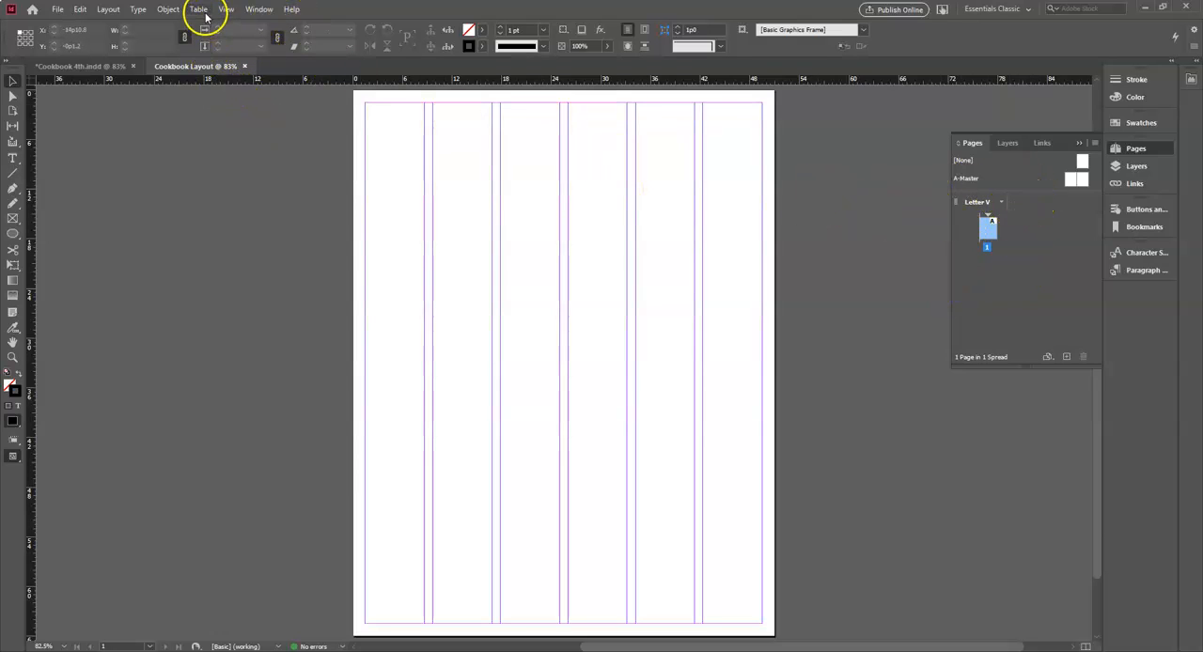
pyautogui.click(258, 10)
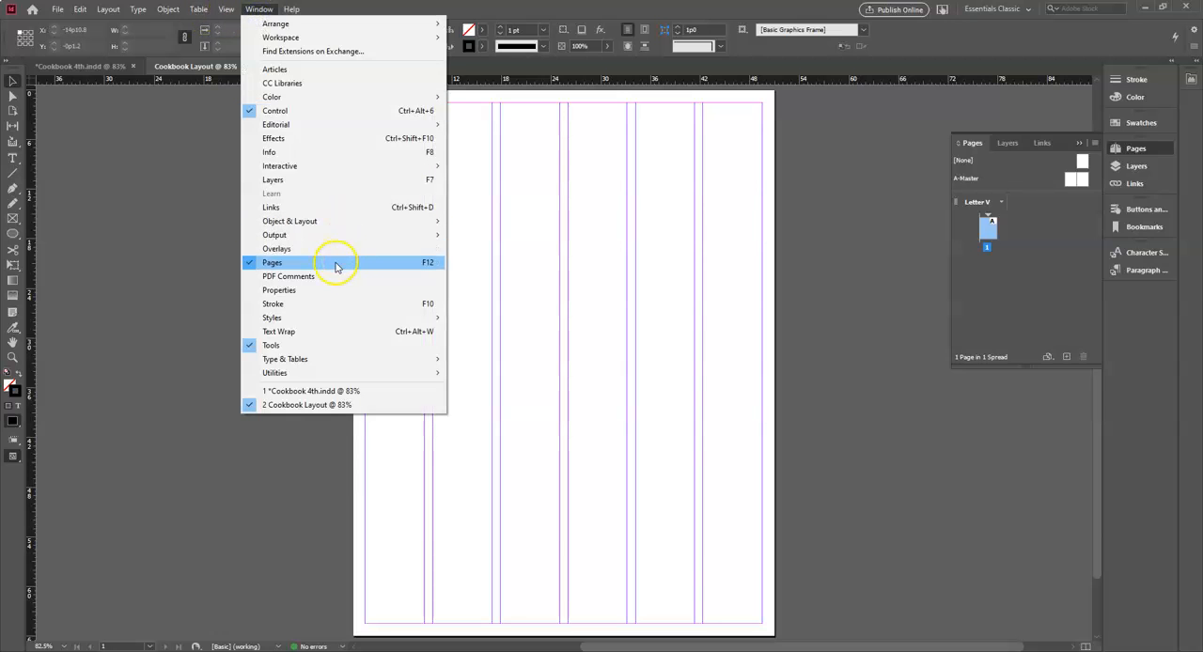
pyautogui.click(870, 252)
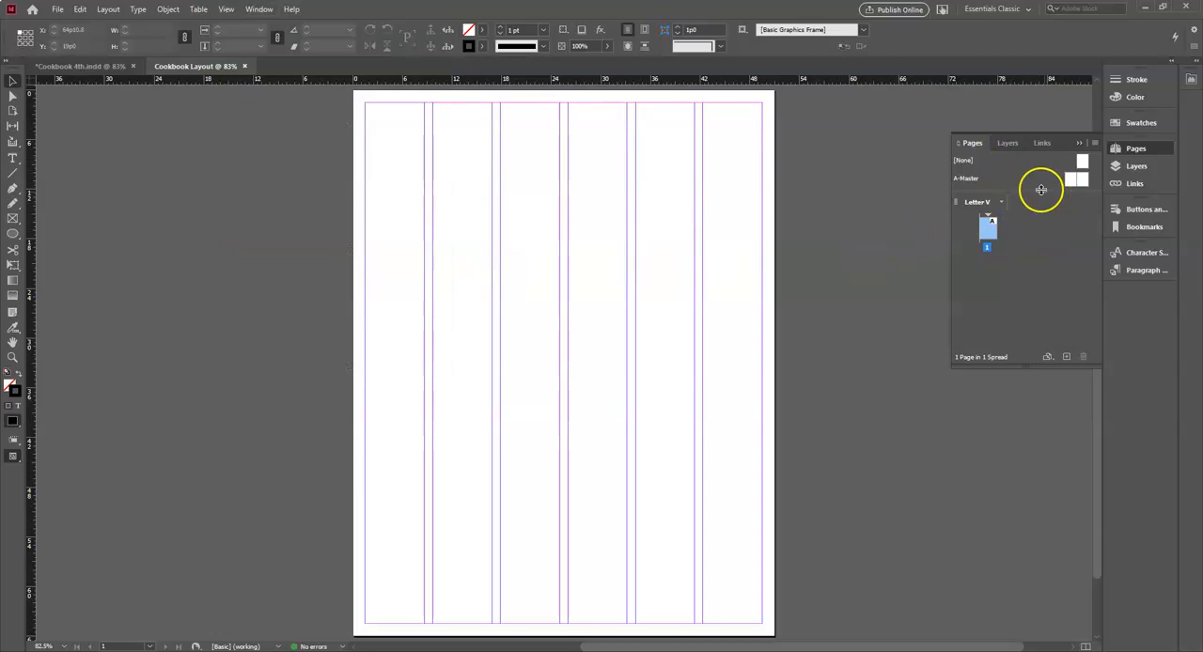
pyautogui.moveTo(1025, 191); pyautogui.dragTo(1027, 238)
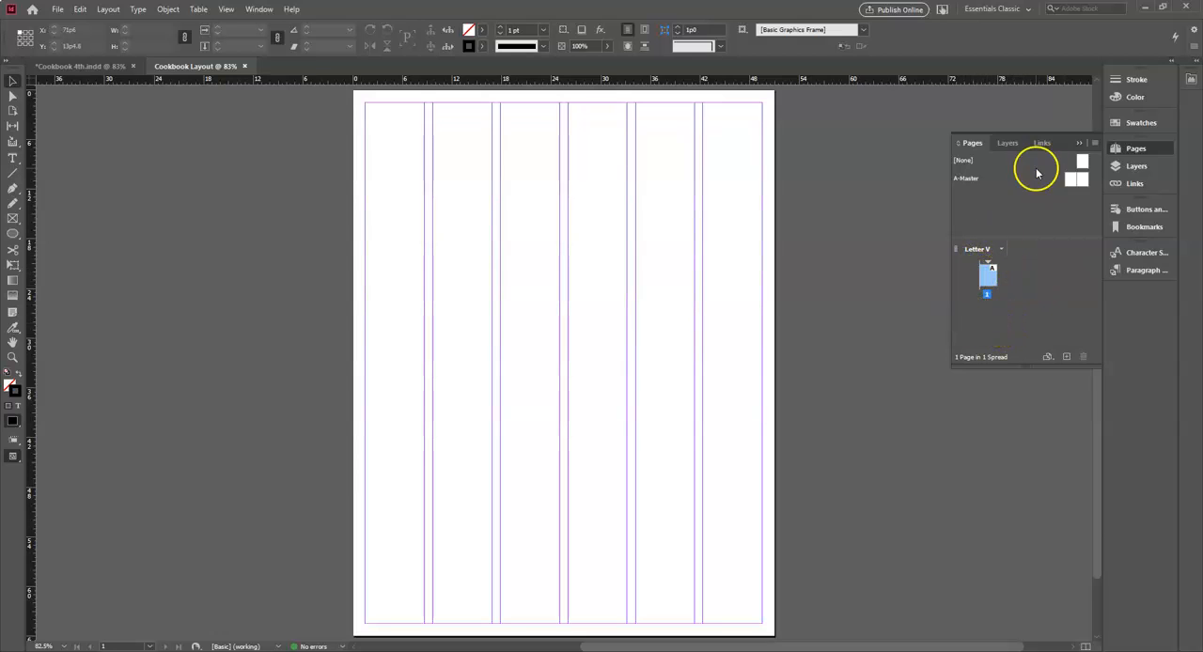
# - Apply the [None] master to page 1 of the document
pyautogui.click(1083, 161)
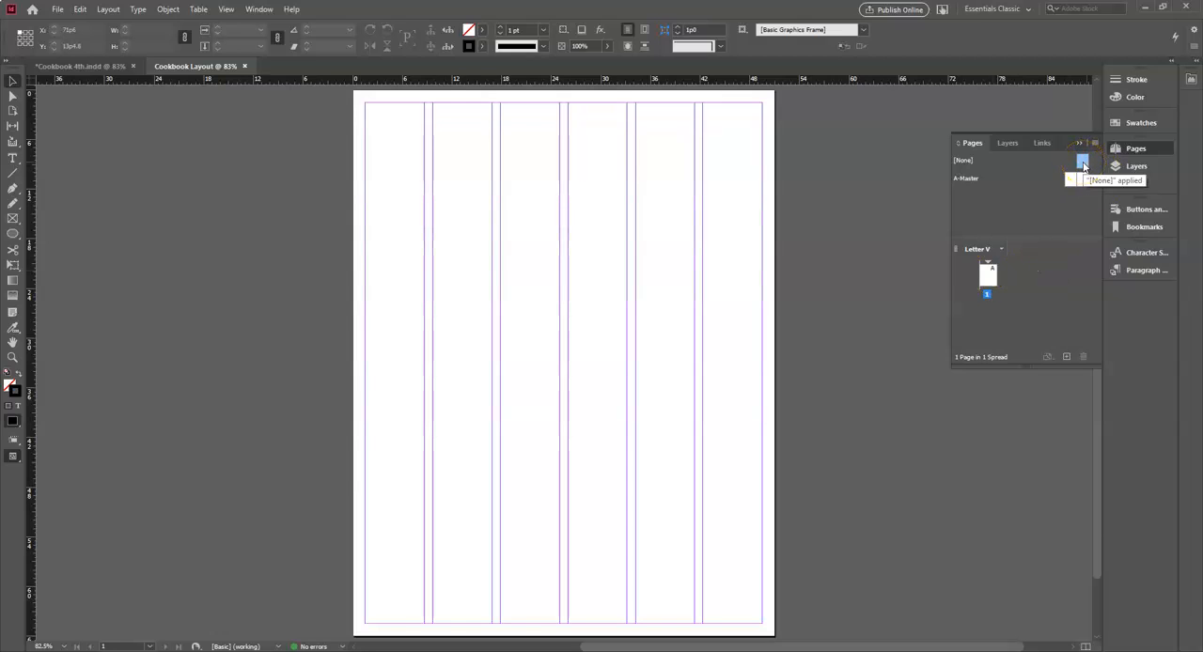
pyautogui.moveTo(1084, 165); pyautogui.dragTo(1085, 167)
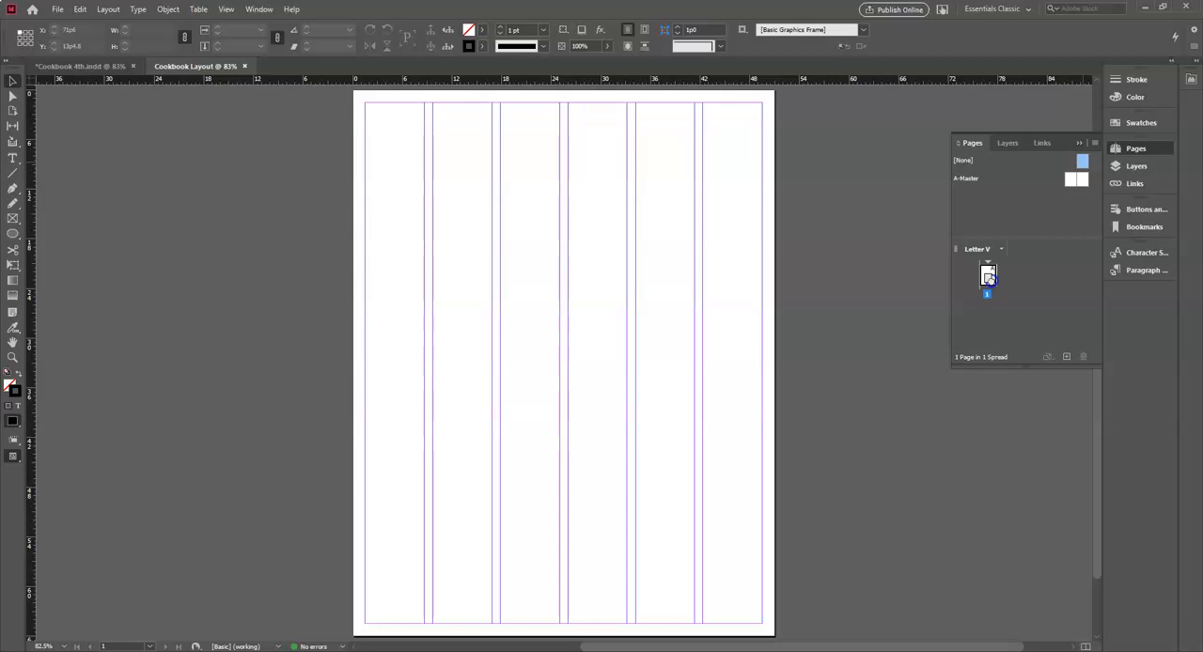
pyautogui.moveTo(989, 278); pyautogui.dragTo(988, 276)
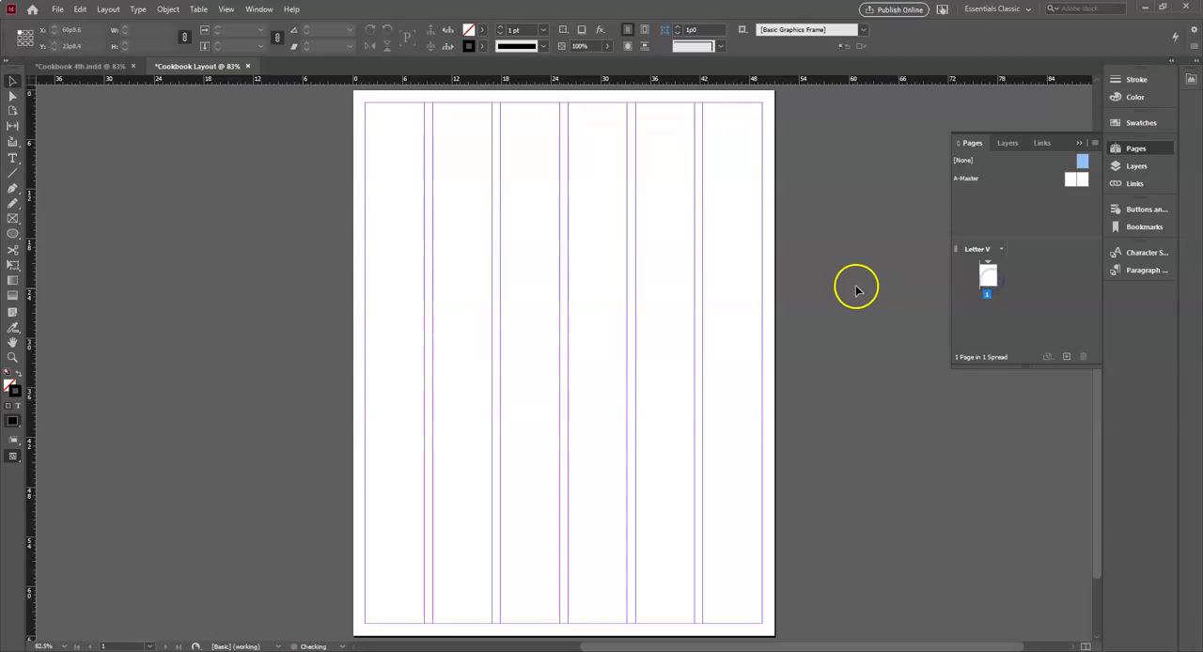
pyautogui.moveTo(956, 163); pyautogui.dragTo(986, 282)
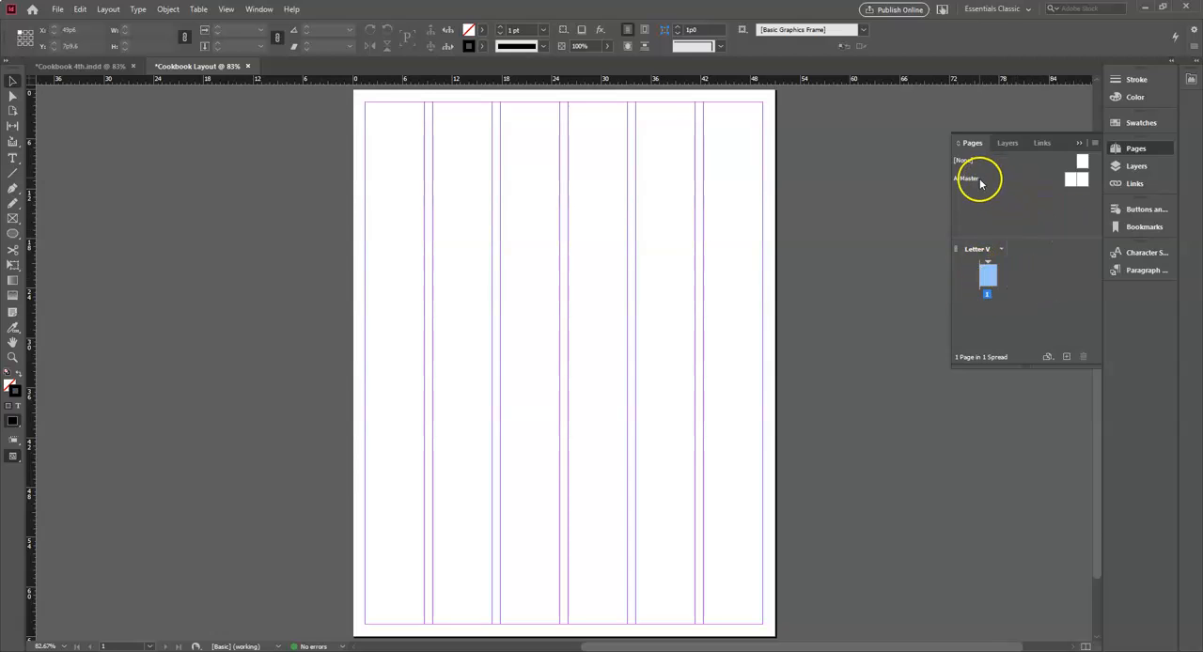
# - Open the A-Master spread for editing
pyautogui.click(1081, 181)
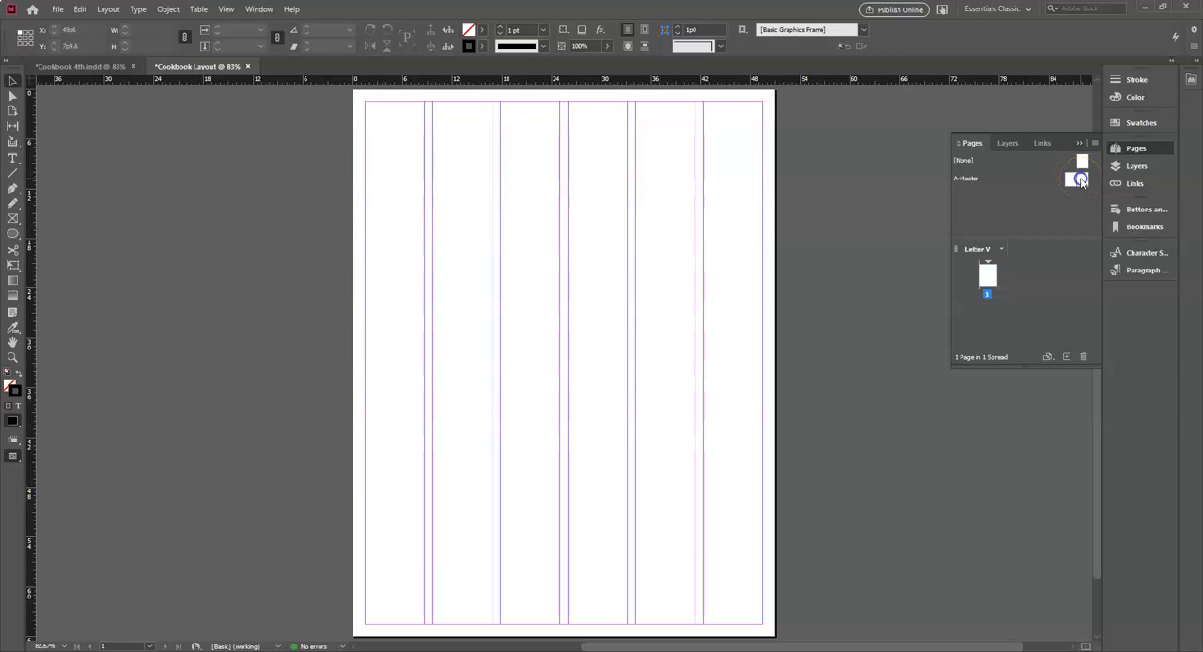
pyautogui.doubleClick(1081, 181)
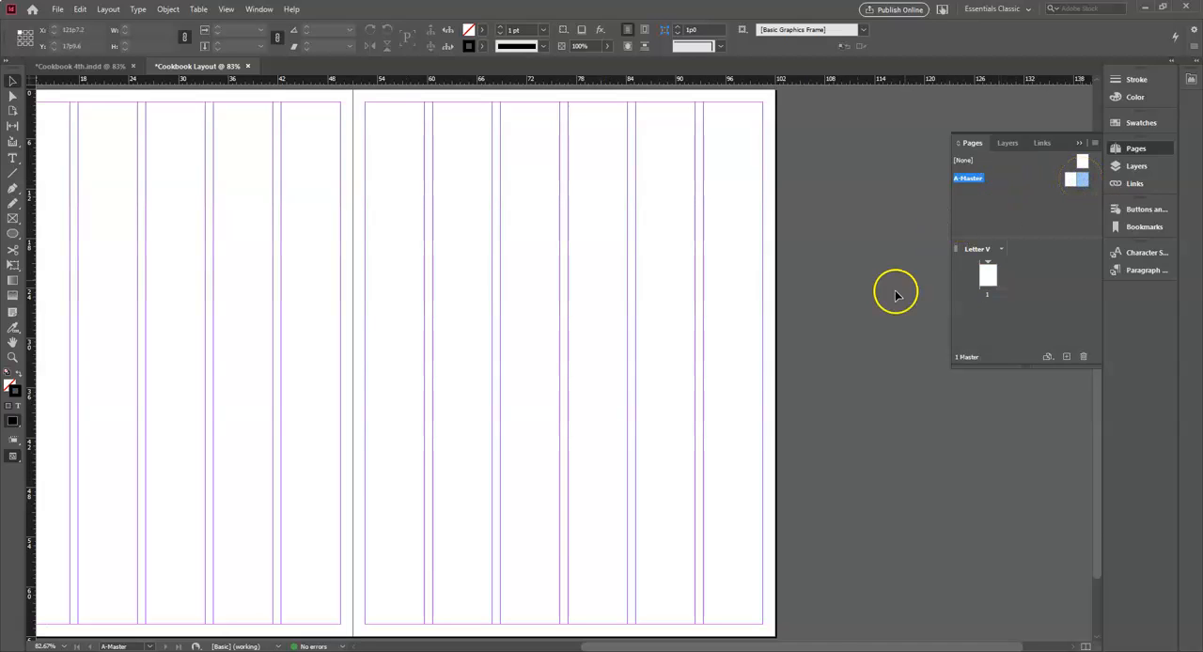
# - Following the assignment's layout diagram, draw a text frame across all six columns atop the left master page, about 48p0 by 11p6
pyautogui.moveTo(819, 646); pyautogui.dragTo(754, 649)
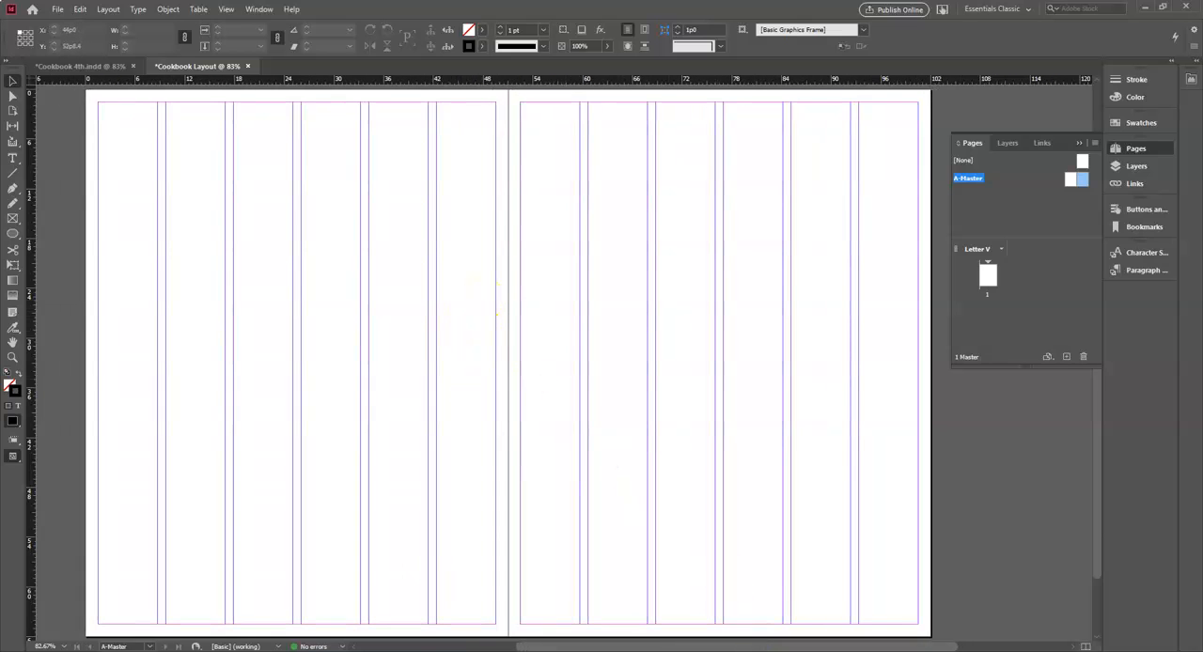
pyautogui.hotkey('alt', 'Tab')
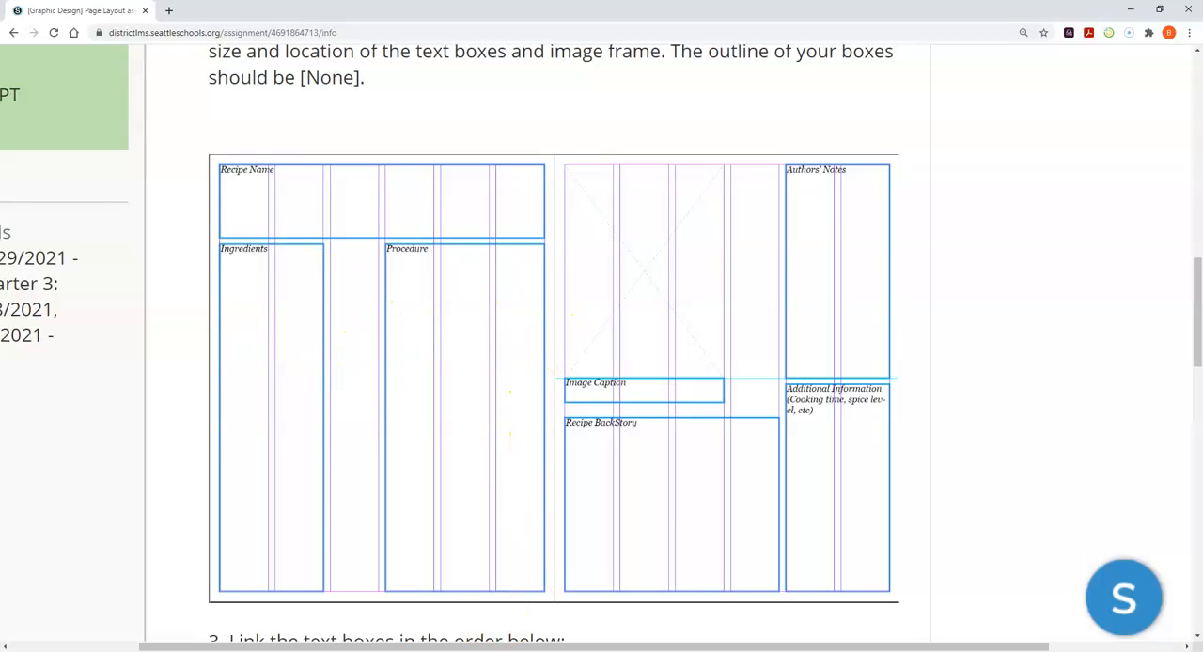
pyautogui.click(395, 647)
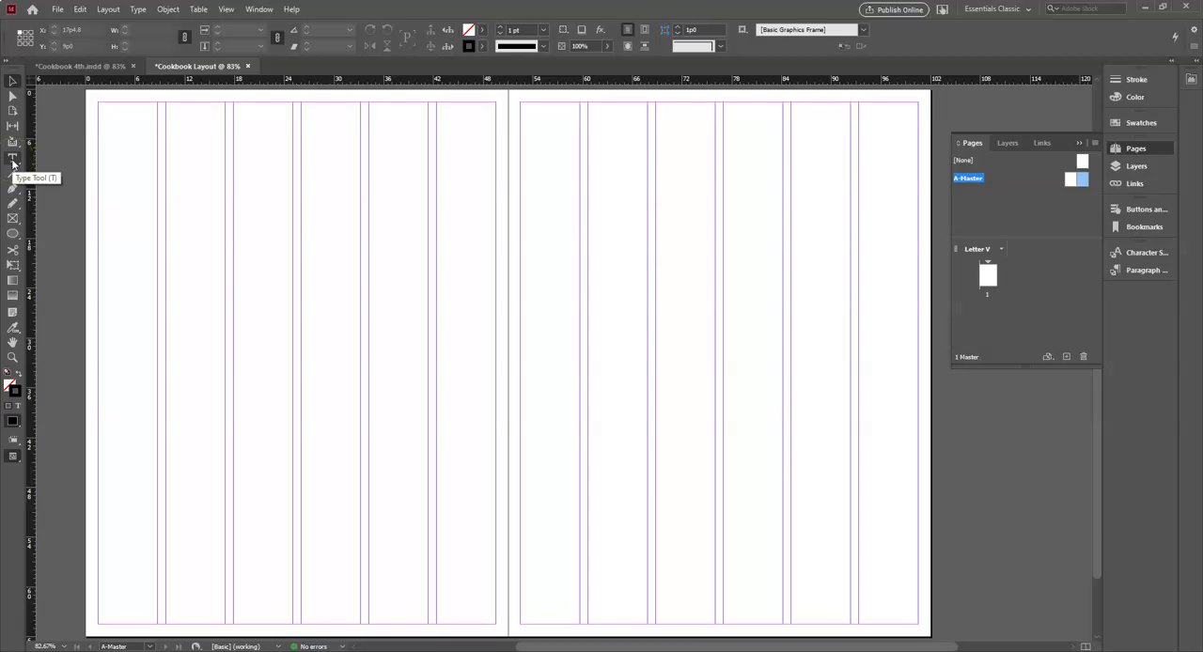
pyautogui.click(12, 160)
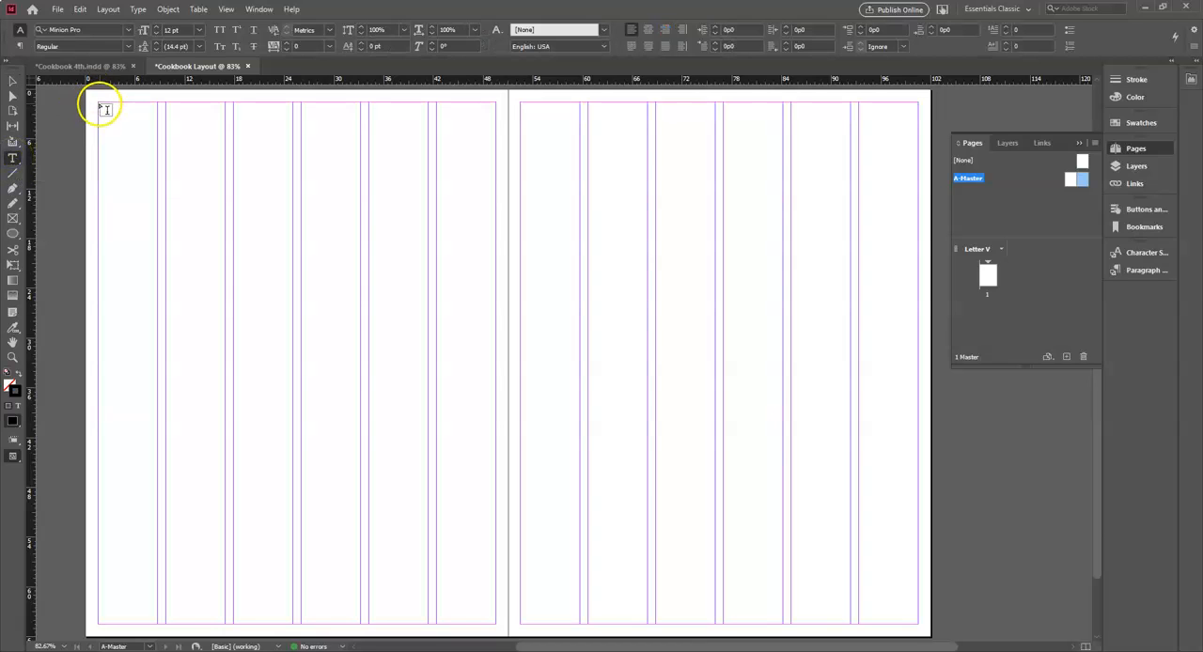
pyautogui.moveTo(99, 103); pyautogui.dragTo(494, 197)
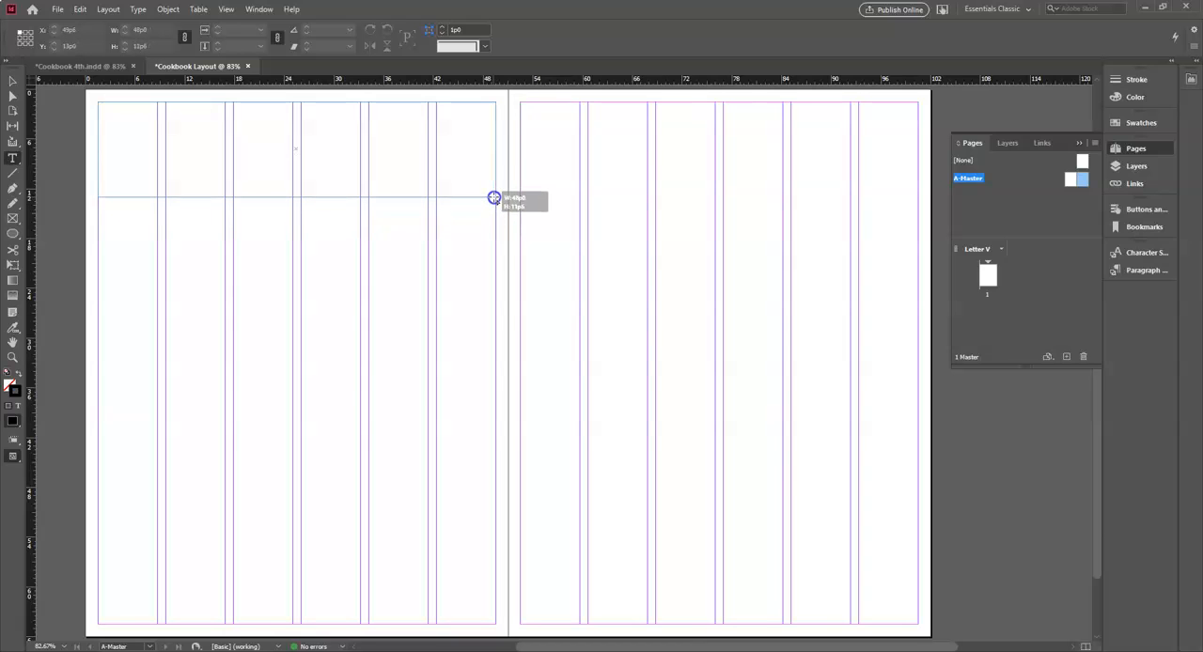
pyautogui.moveTo(494, 198); pyautogui.dragTo(494, 198)
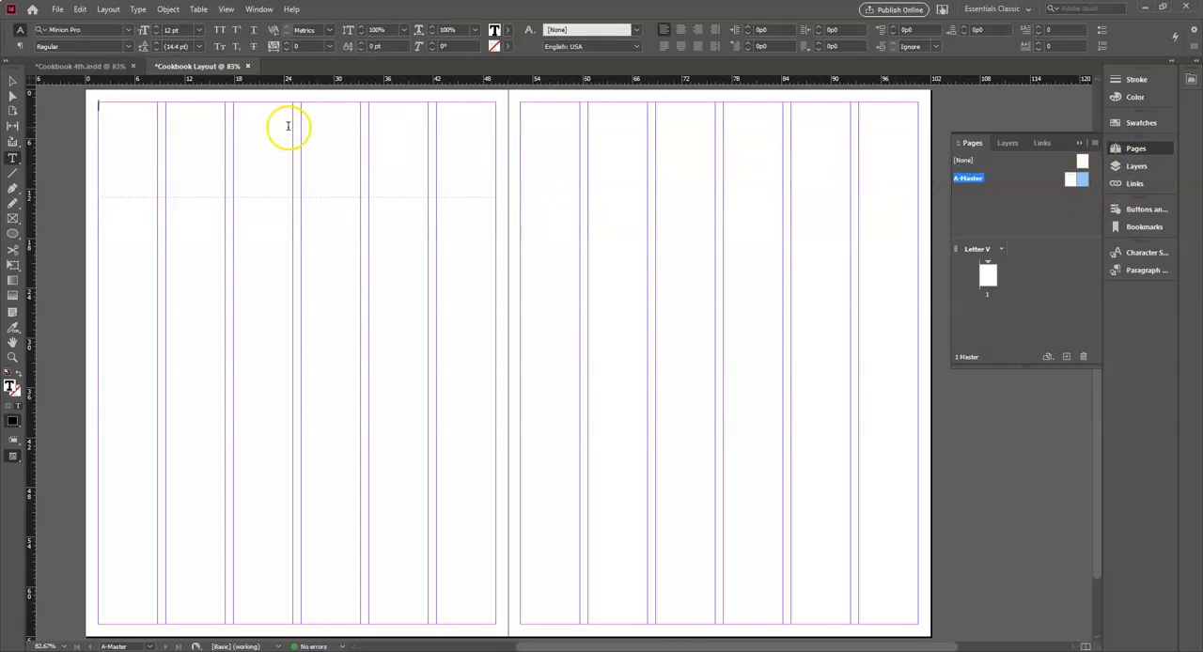
# - Enter the placeholder text "Recipe Title" in the wide text frame
pyautogui.click(11, 84)
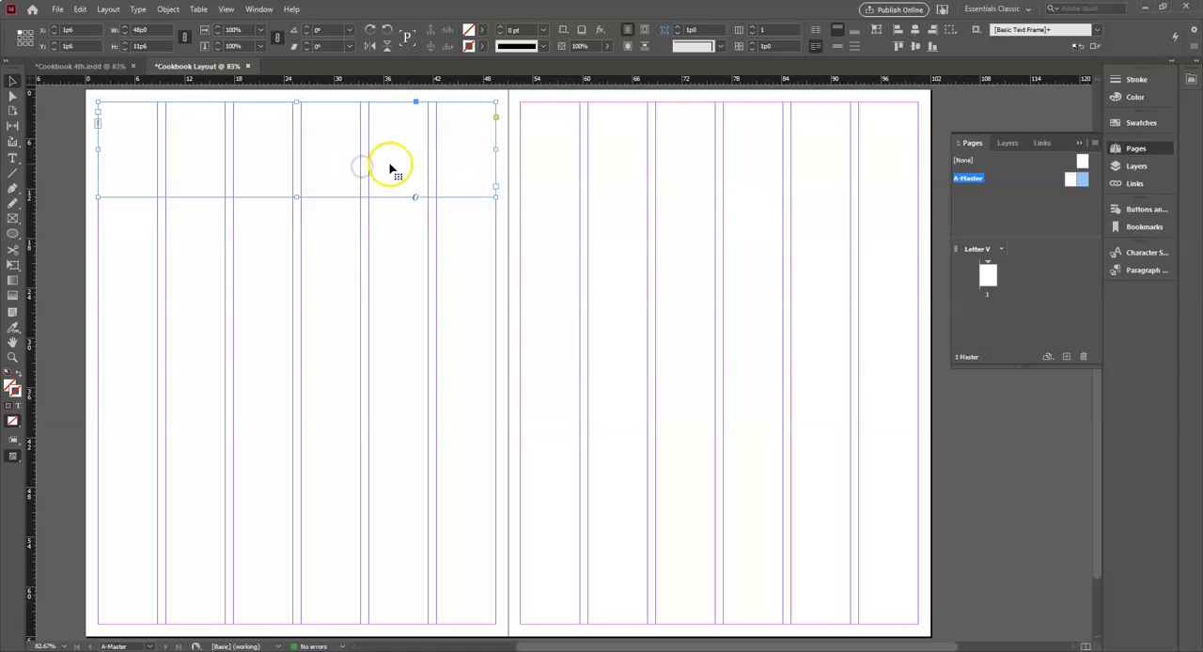
pyautogui.click(352, 246)
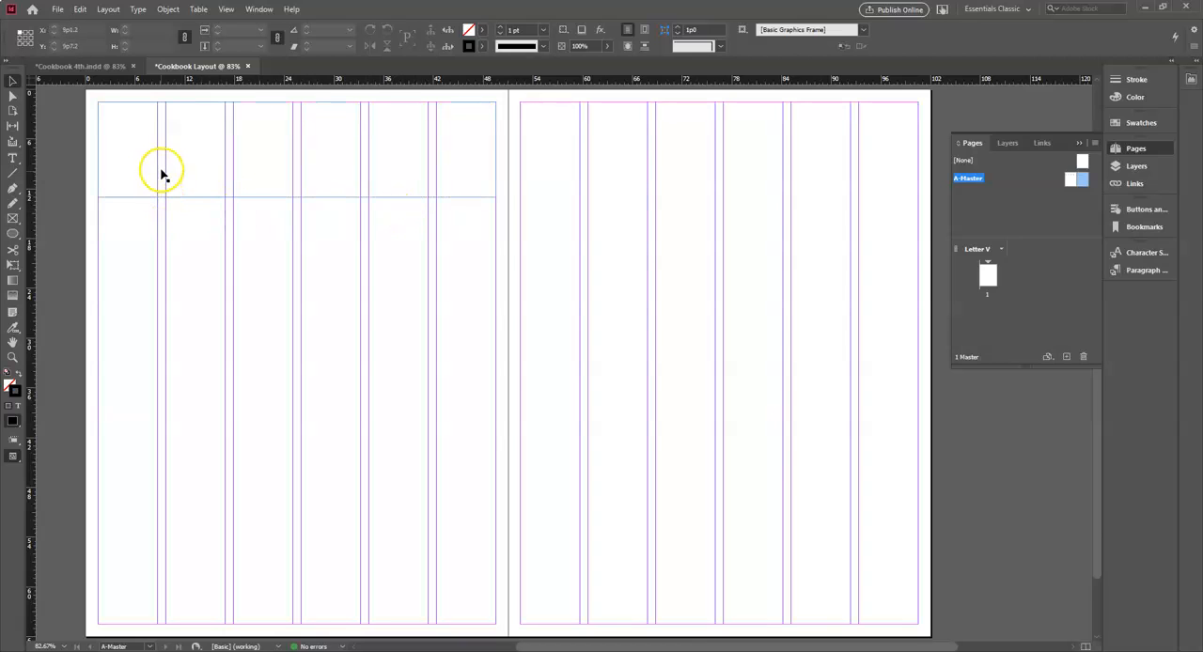
pyautogui.doubleClick(160, 170)
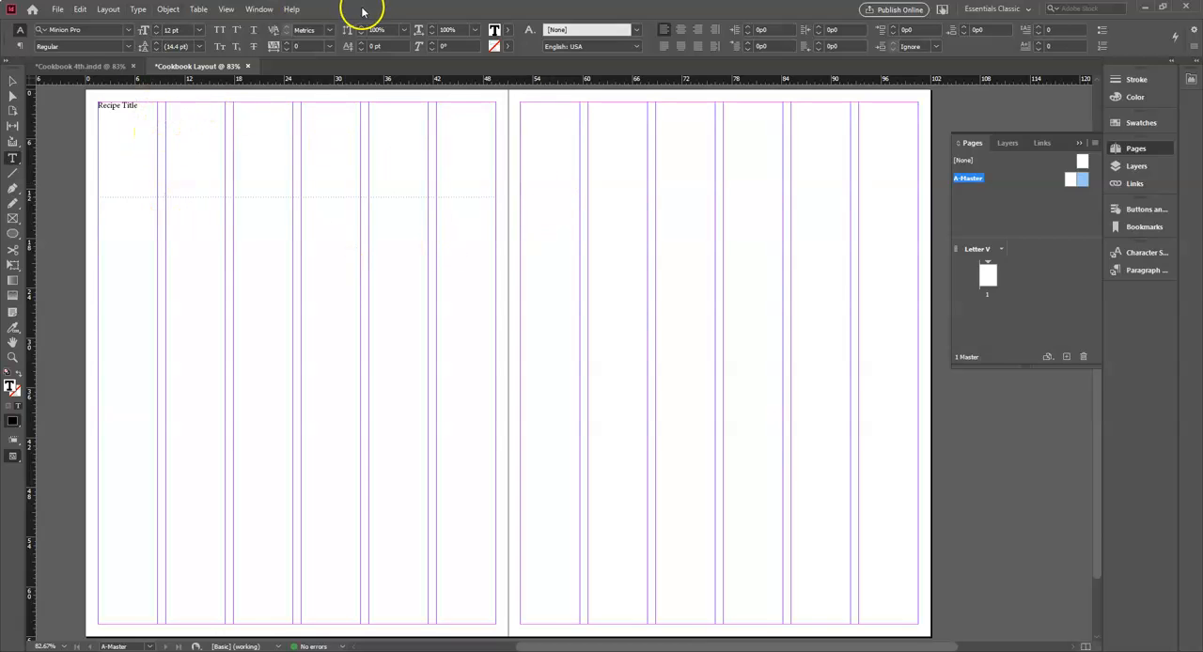
# - Below the title frame, draw an Ingredients text frame over columns one and two and a Procedure frame over columns four to six, each labelled
pyautogui.hotkey('alt', 'Tab')
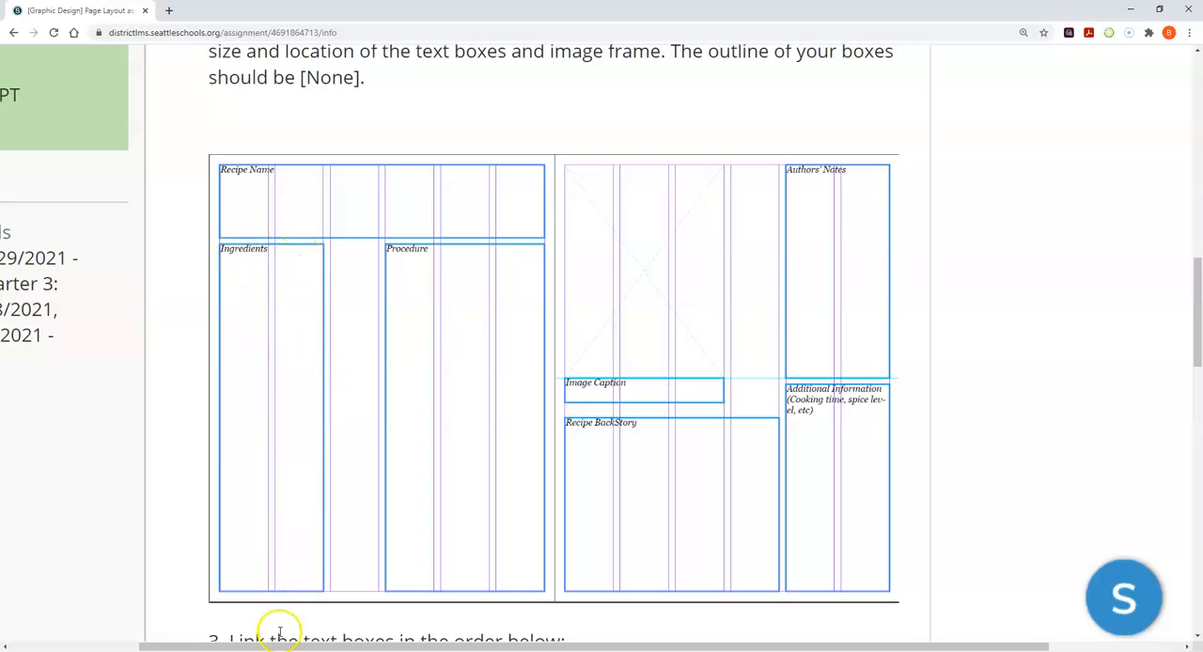
pyautogui.hotkey('alt', 'Tab')
pyautogui.click(13, 158)
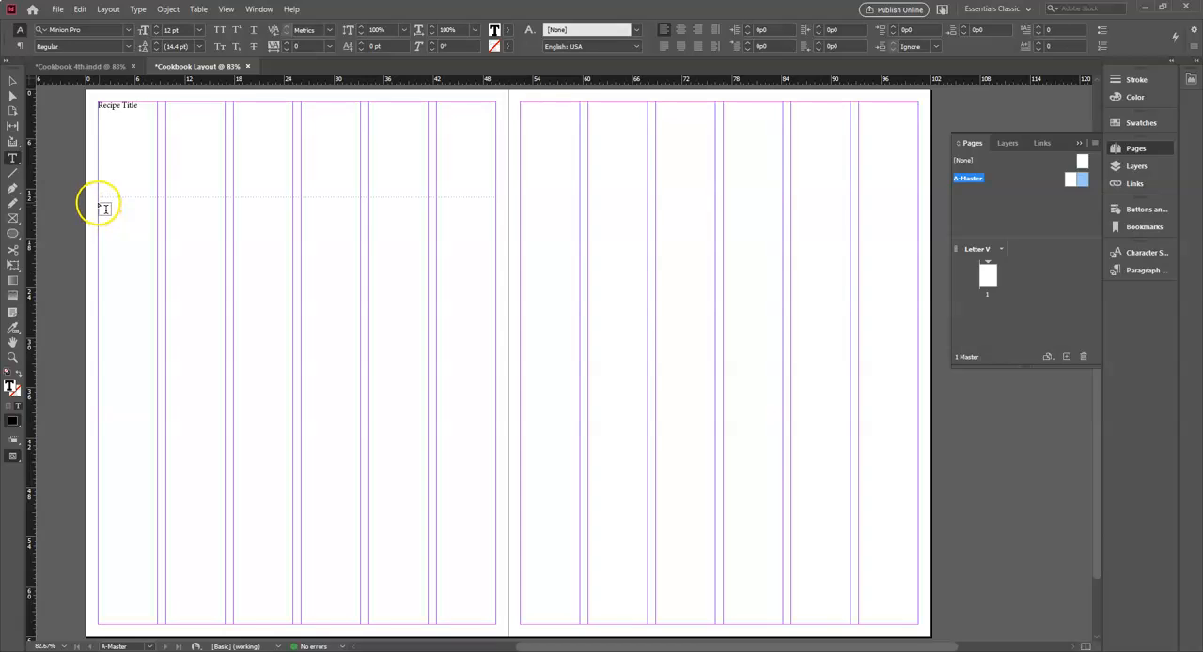
pyautogui.moveTo(99, 204); pyautogui.dragTo(224, 621)
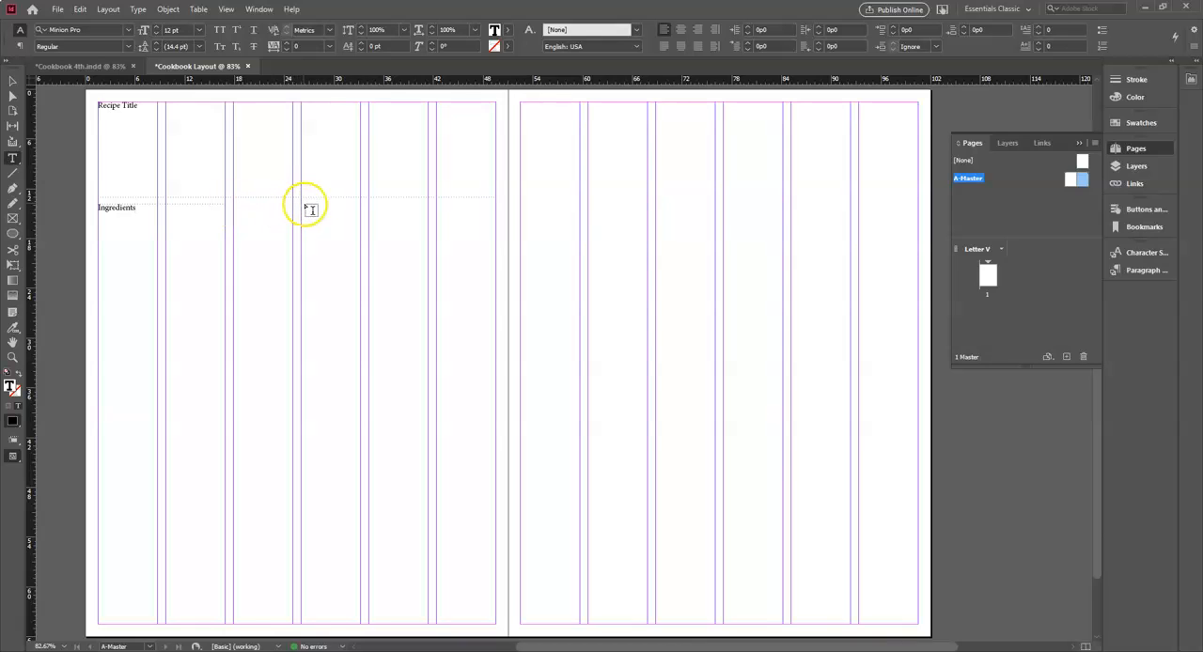
pyautogui.moveTo(302, 204); pyautogui.dragTo(494, 624)
# - Check the layout diagram in the browser and draw an image frame over the first three columns at the top of the right master page
pyautogui.click(305, 651)
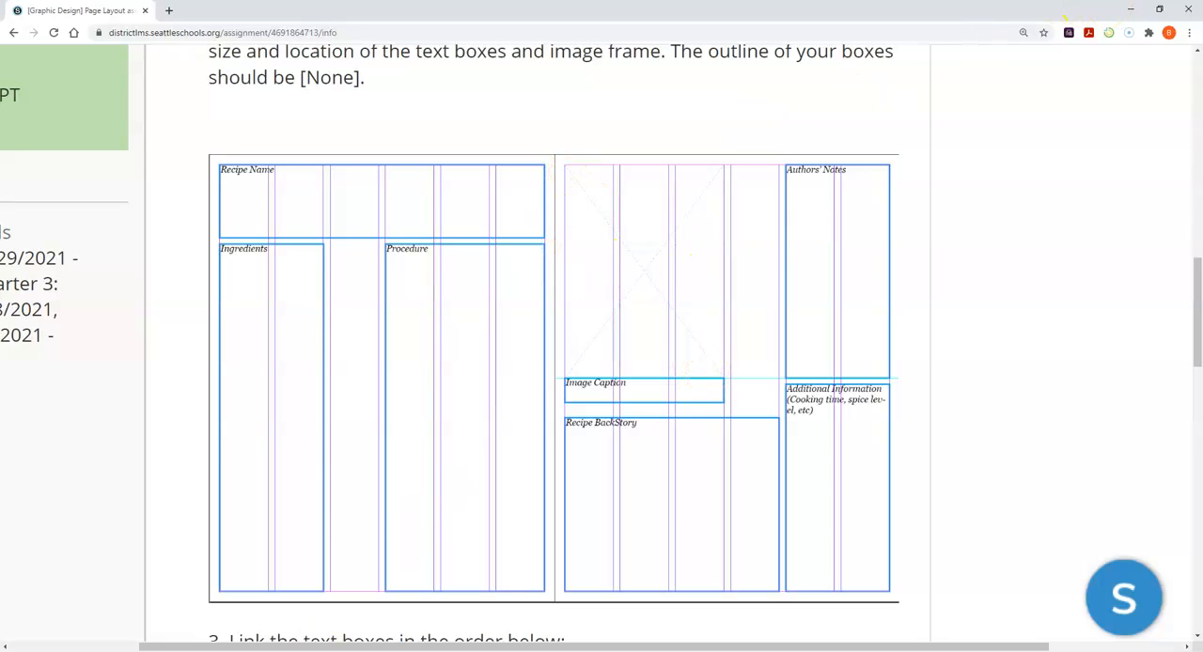
pyautogui.hotkey('alt', 'Tab')
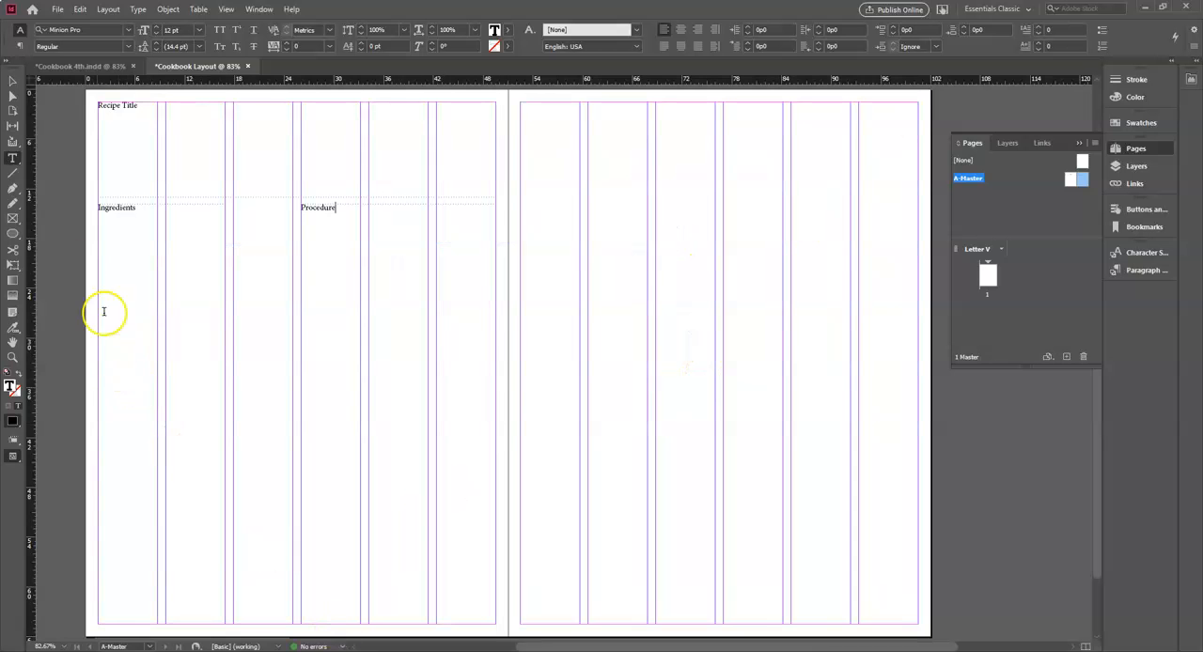
pyautogui.click(12, 219)
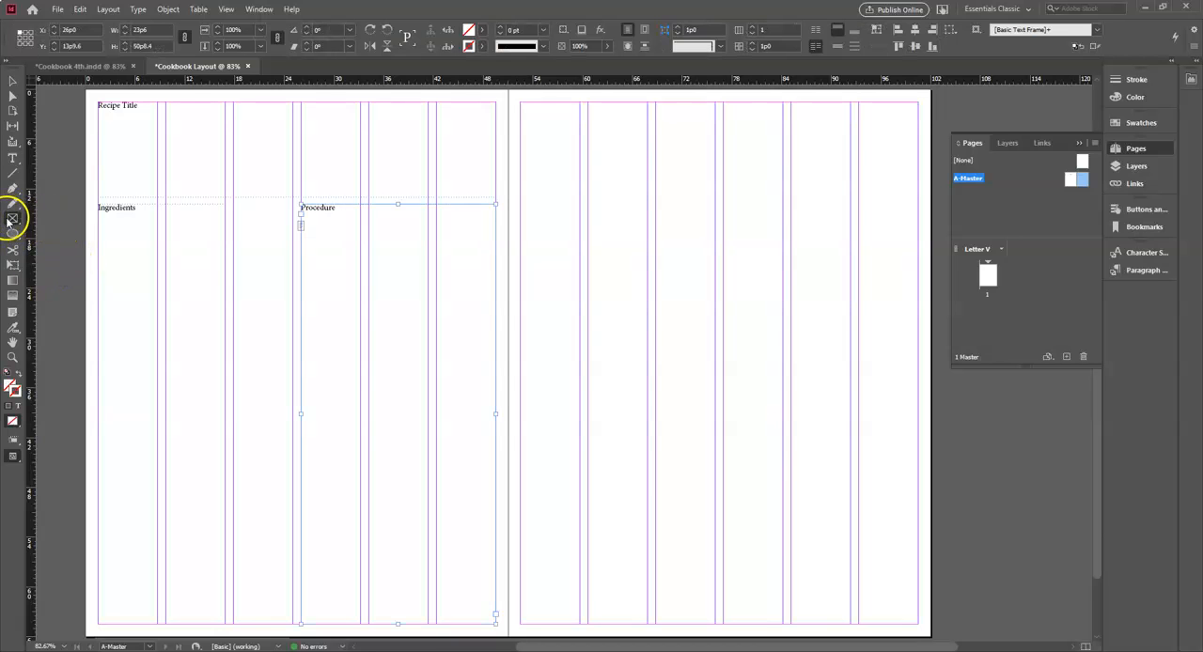
pyautogui.moveTo(12, 219); pyautogui.dragTo(65, 235)
pyautogui.click(13, 219)
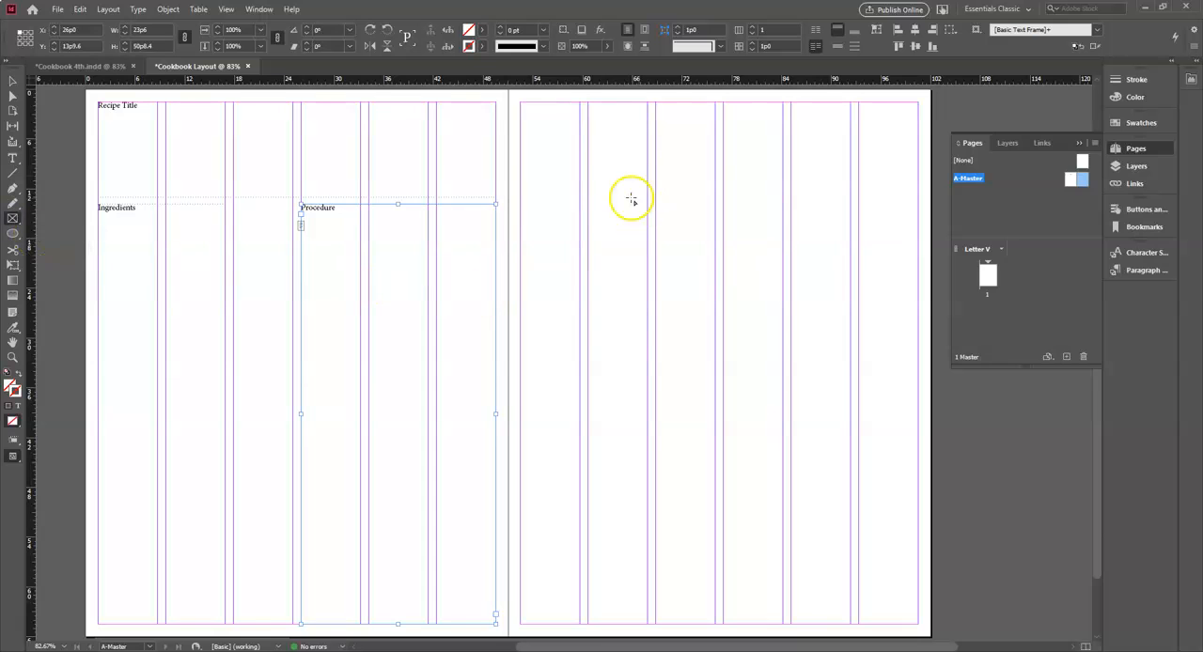
pyautogui.moveTo(520, 103); pyautogui.dragTo(715, 379)
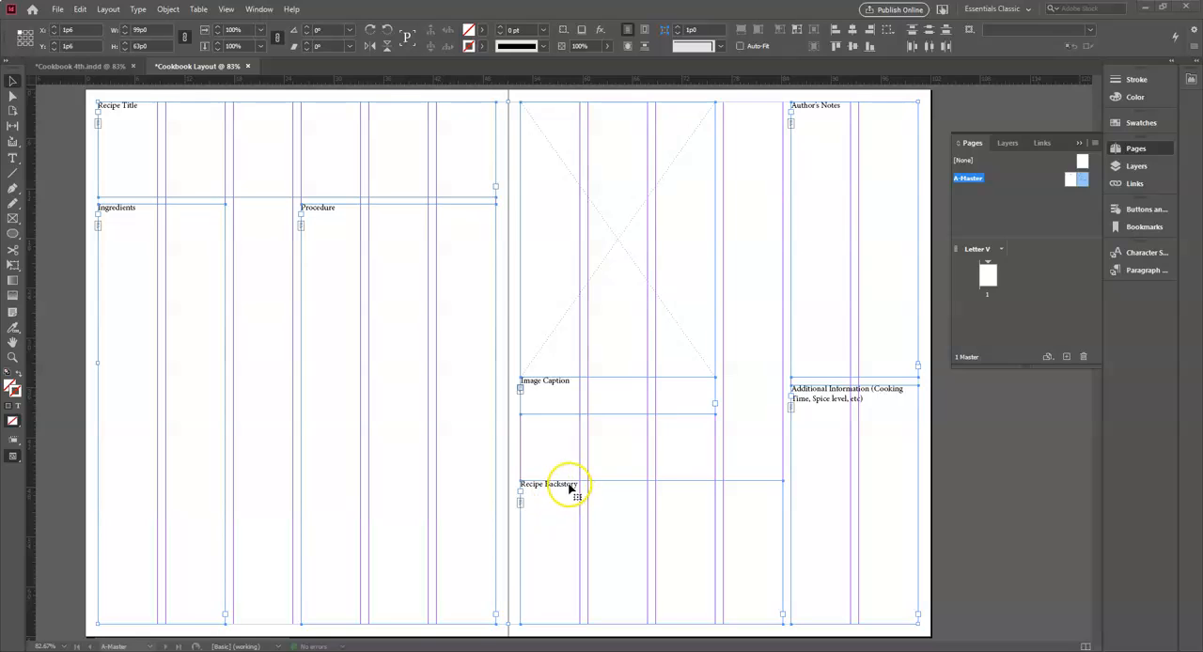
# - Read the text box linking order on the assignment page in the browser and thread the Recipe Title frame to the Ingredients frame
pyautogui.click(292, 651)
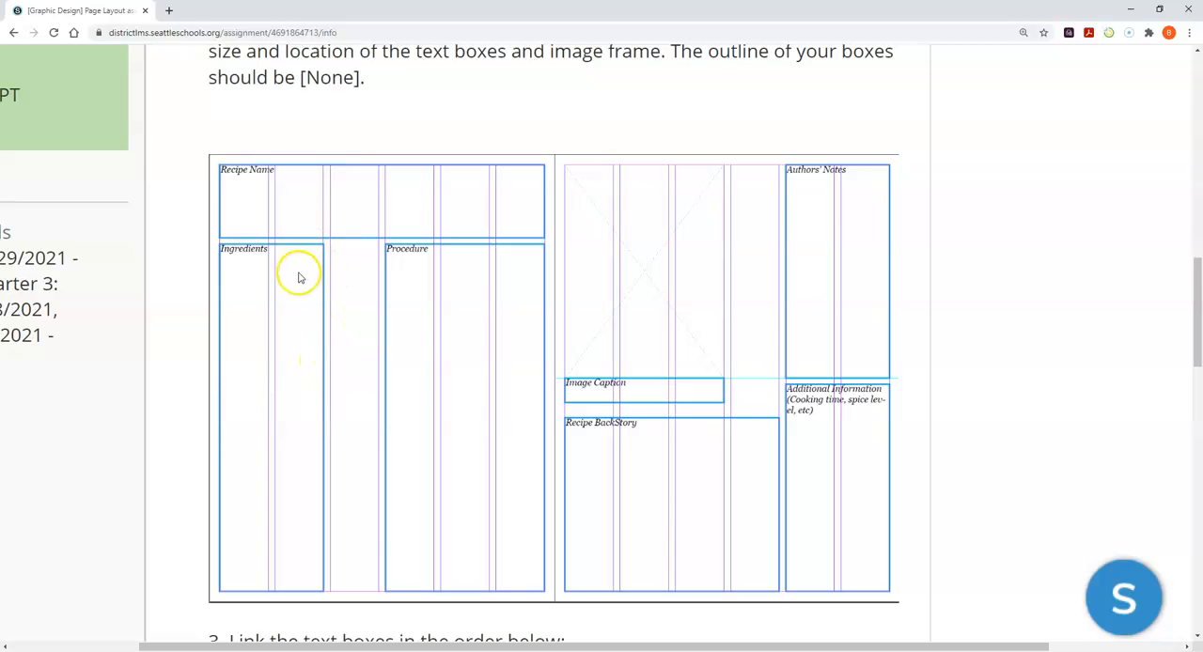
pyautogui.scroll(-2, 357, 532)
pyautogui.scroll(-1, 402, 535)
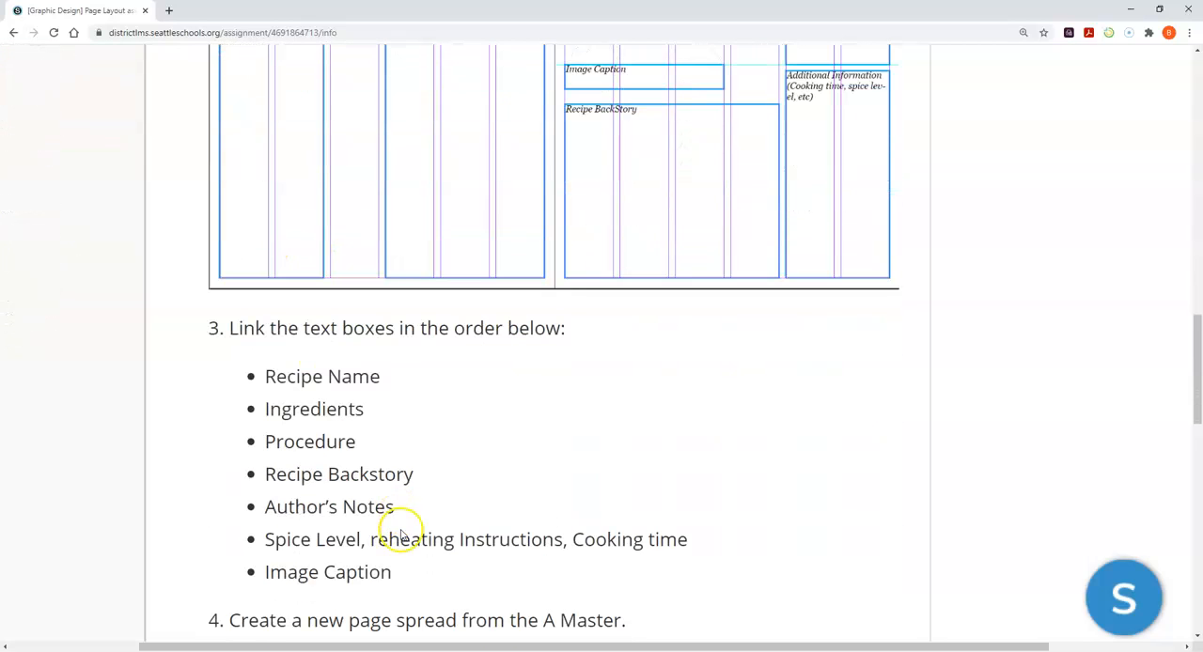
pyautogui.scroll(-1, 465, 527)
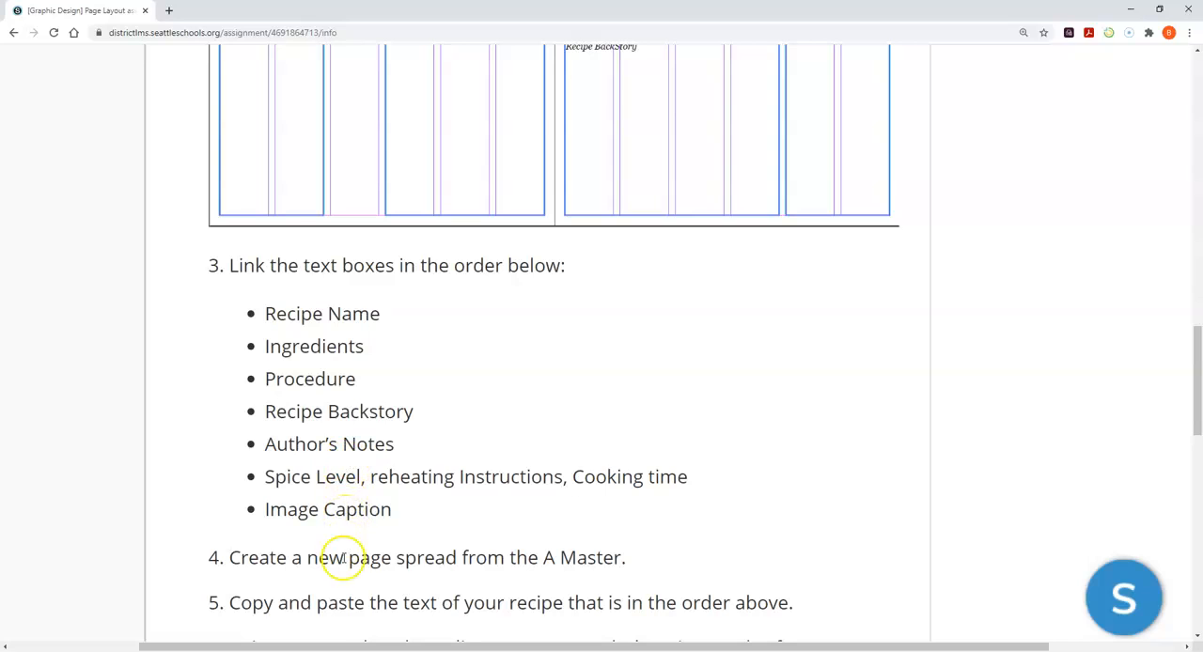
pyautogui.hotkey('alt', 'Tab')
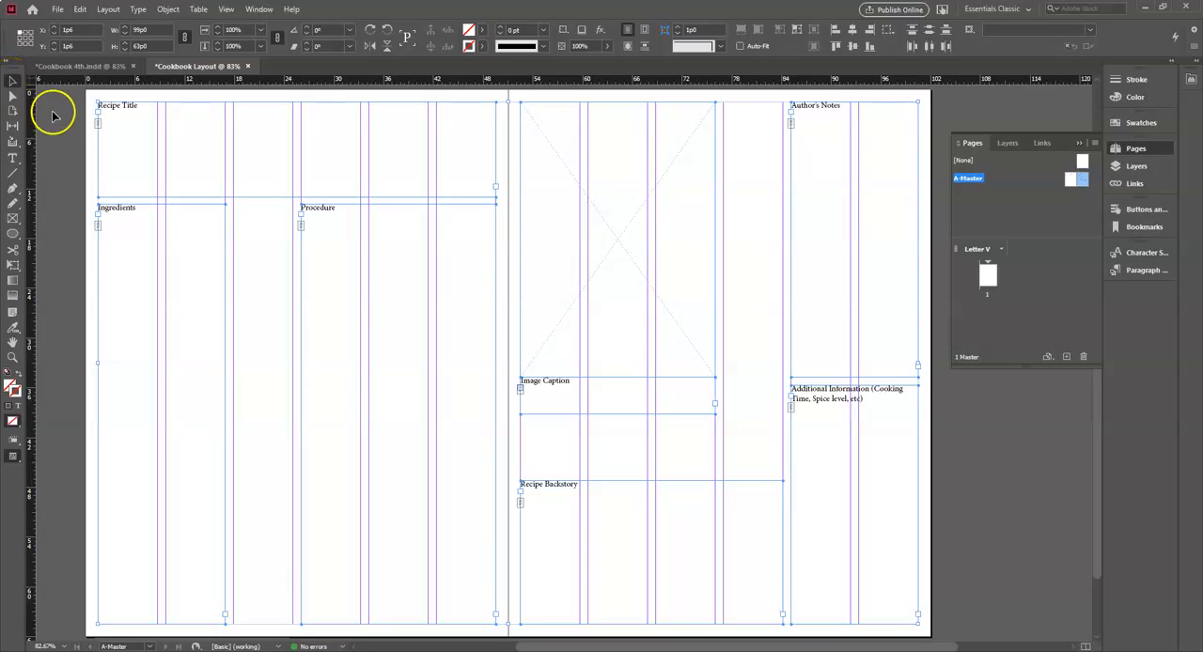
pyautogui.click(56, 188)
pyautogui.click(343, 152)
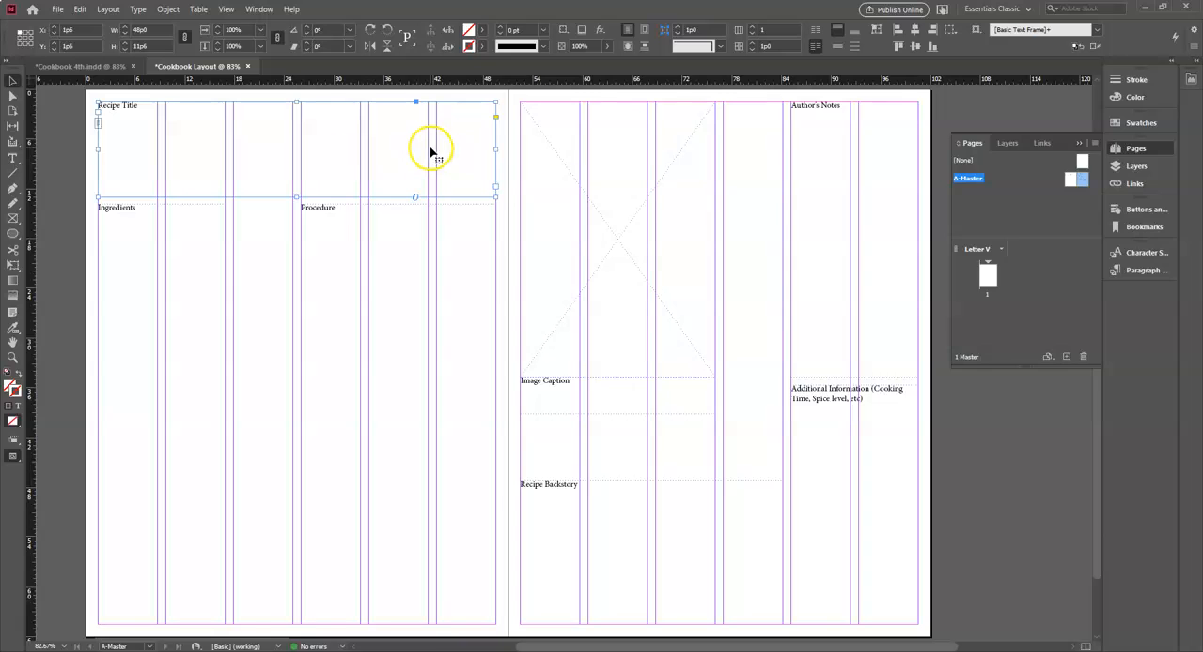
pyautogui.click(497, 188)
pyautogui.click(142, 270)
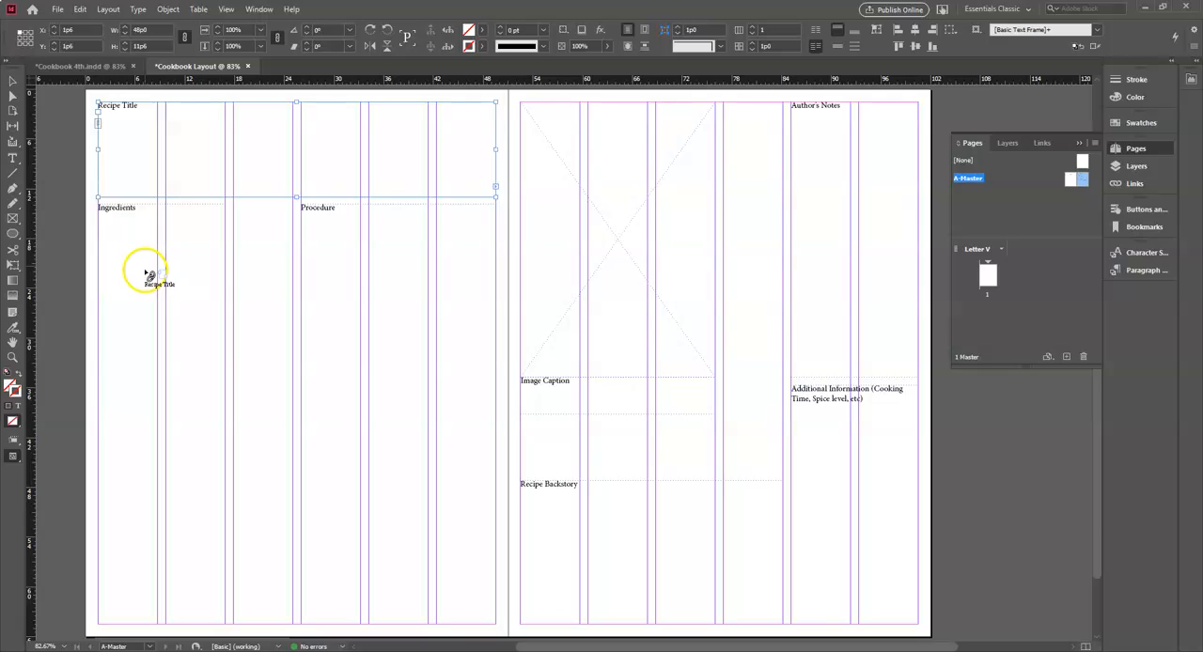
pyautogui.click(148, 276)
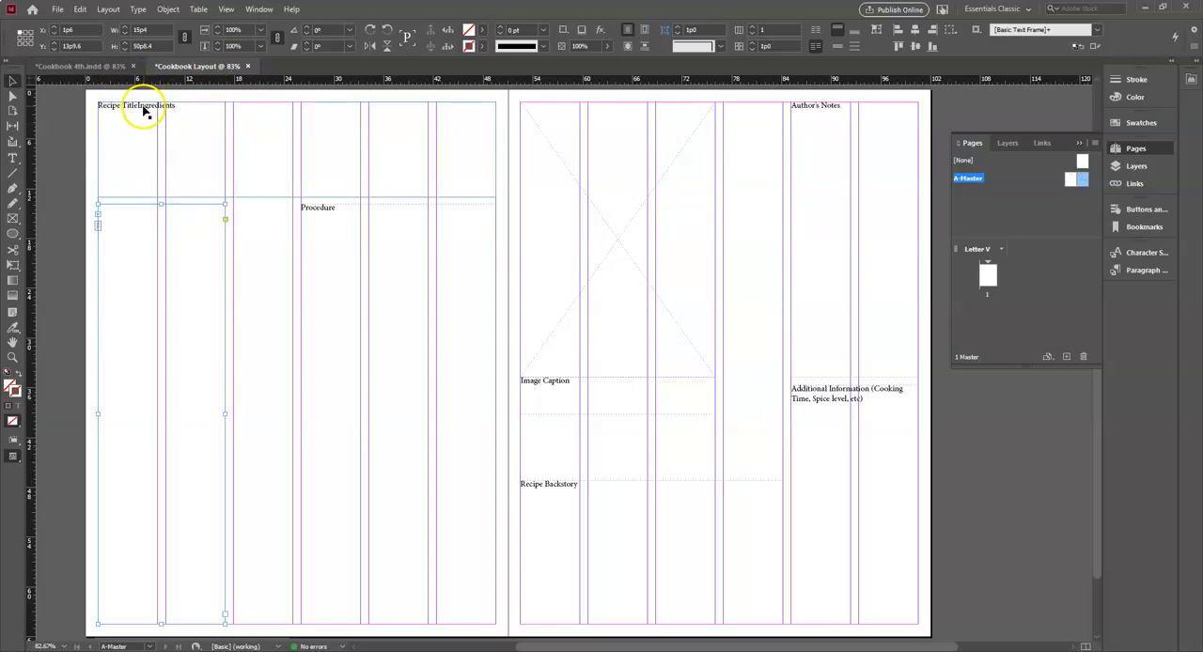
# - Thread the Ingredients frame to the Procedure frame, and the Procedure frame to the Recipe Backstory frame
pyautogui.click(226, 617)
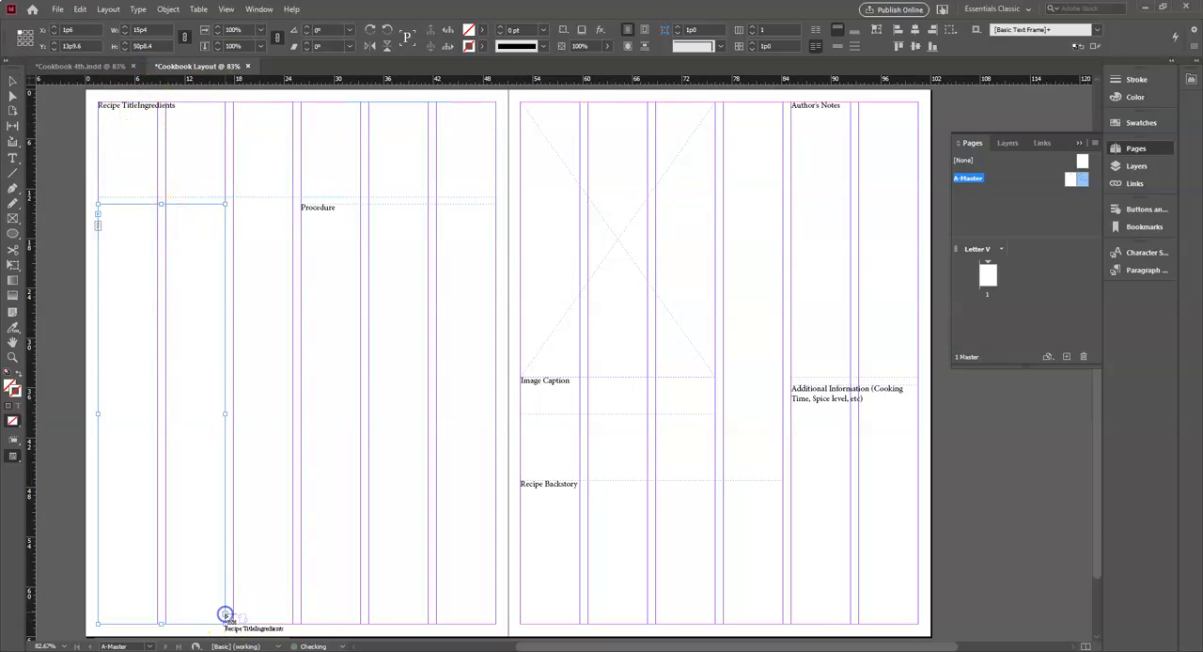
pyautogui.click(340, 260)
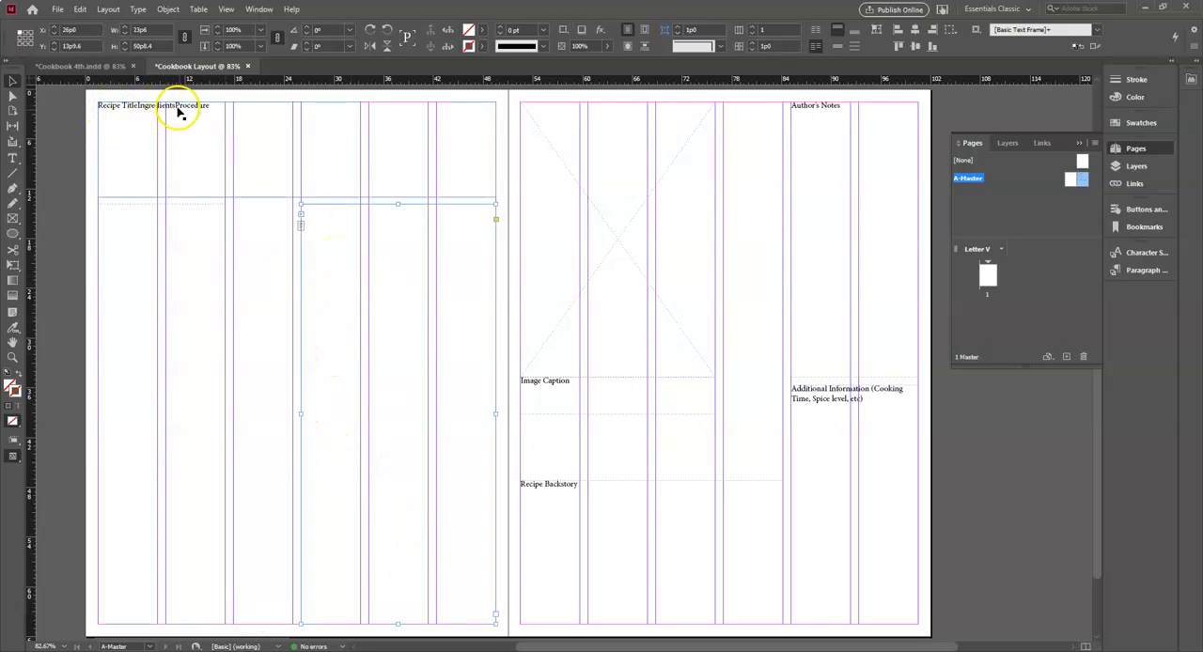
pyautogui.click(495, 617)
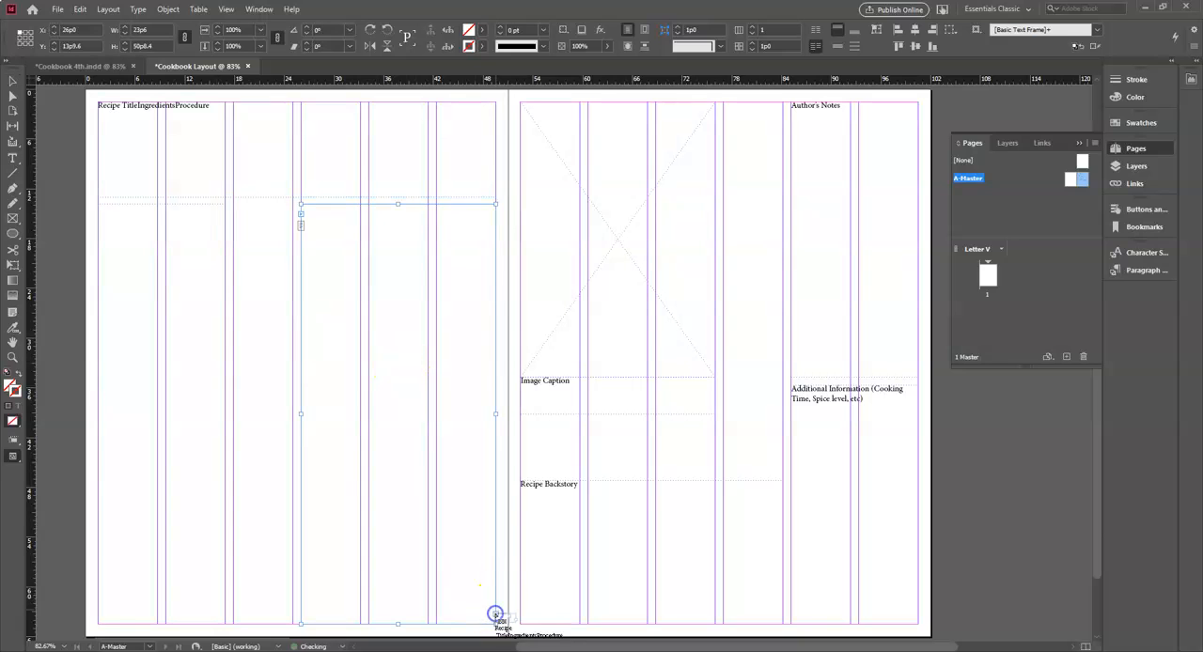
pyautogui.click(578, 513)
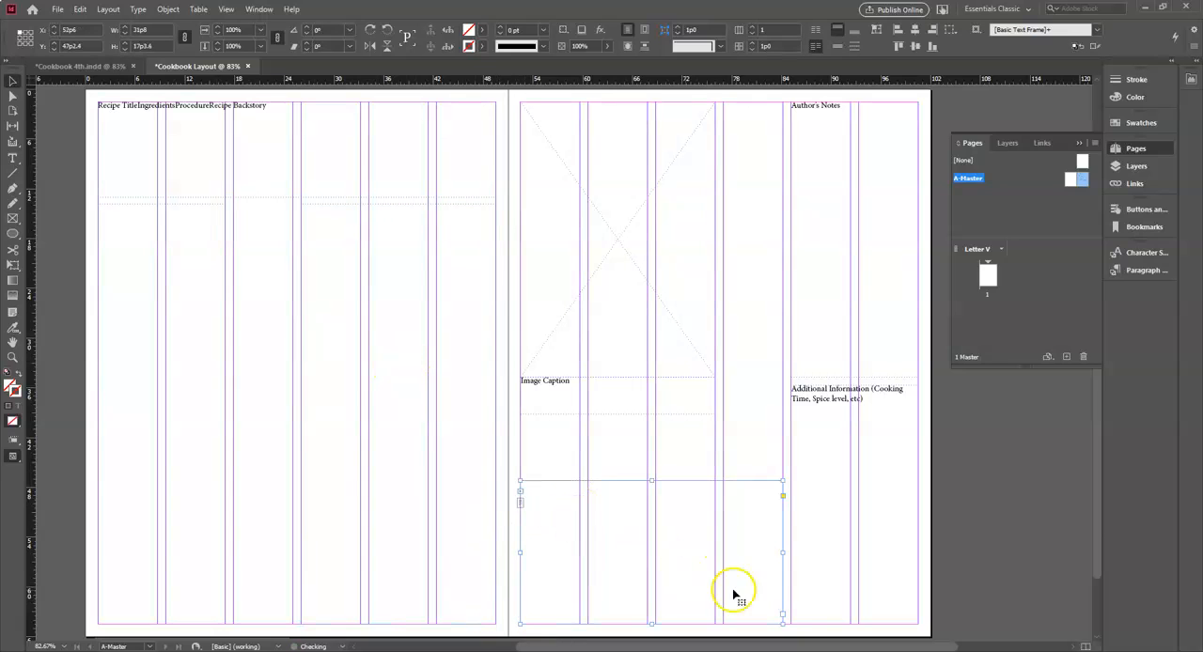
# - Continue the text thread from Recipe Backstory through Author's Notes and Additional Information to the Image Caption frame
pyautogui.click(782, 614)
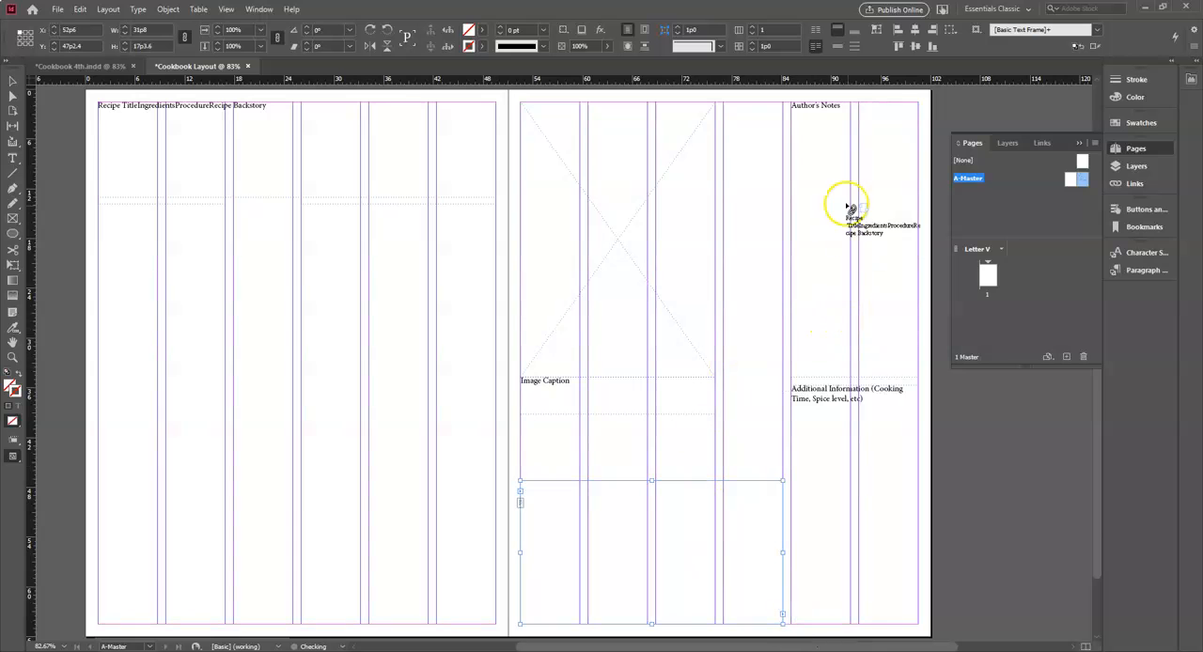
pyautogui.click(825, 152)
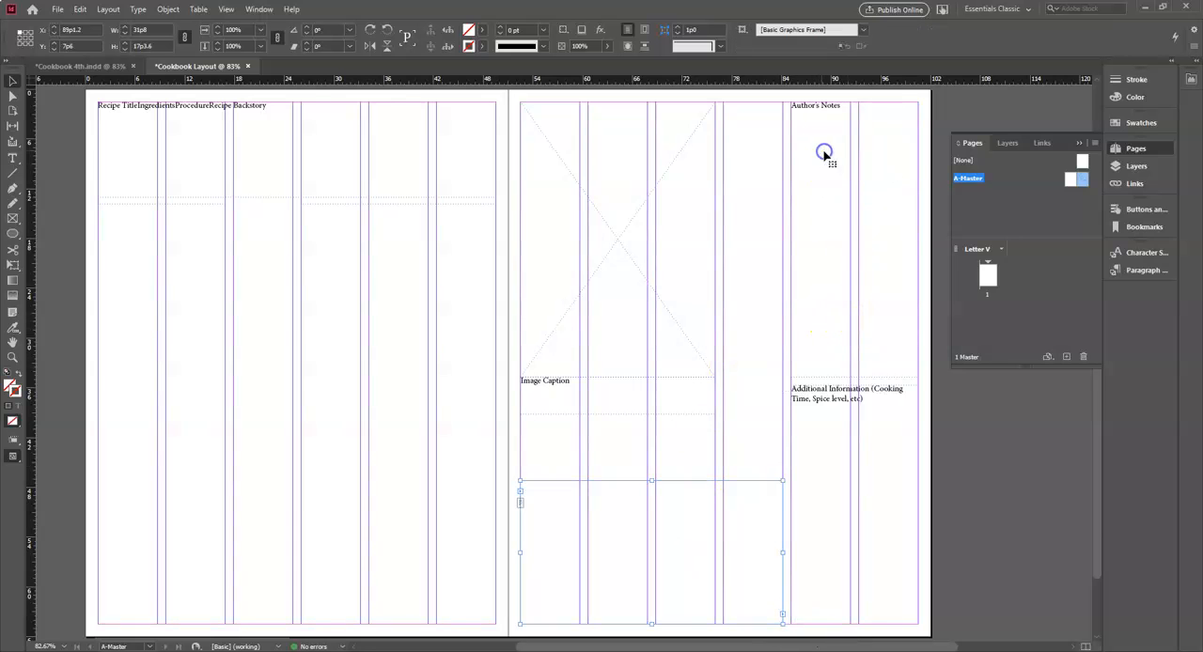
pyautogui.click(918, 367)
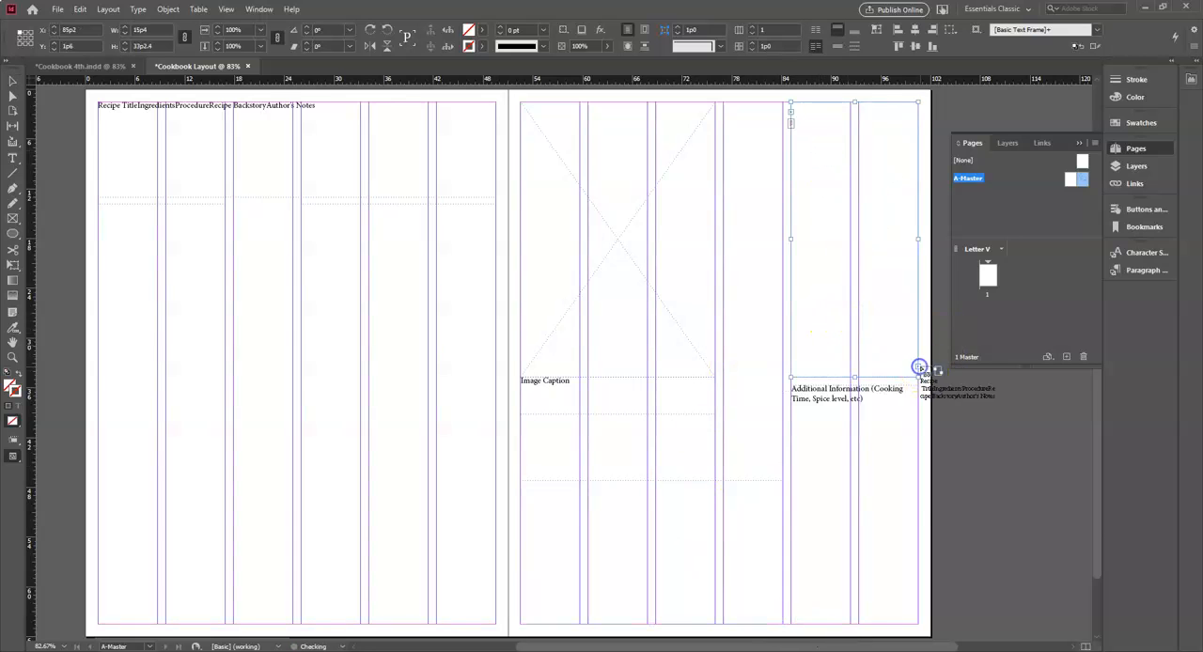
pyautogui.click(855, 477)
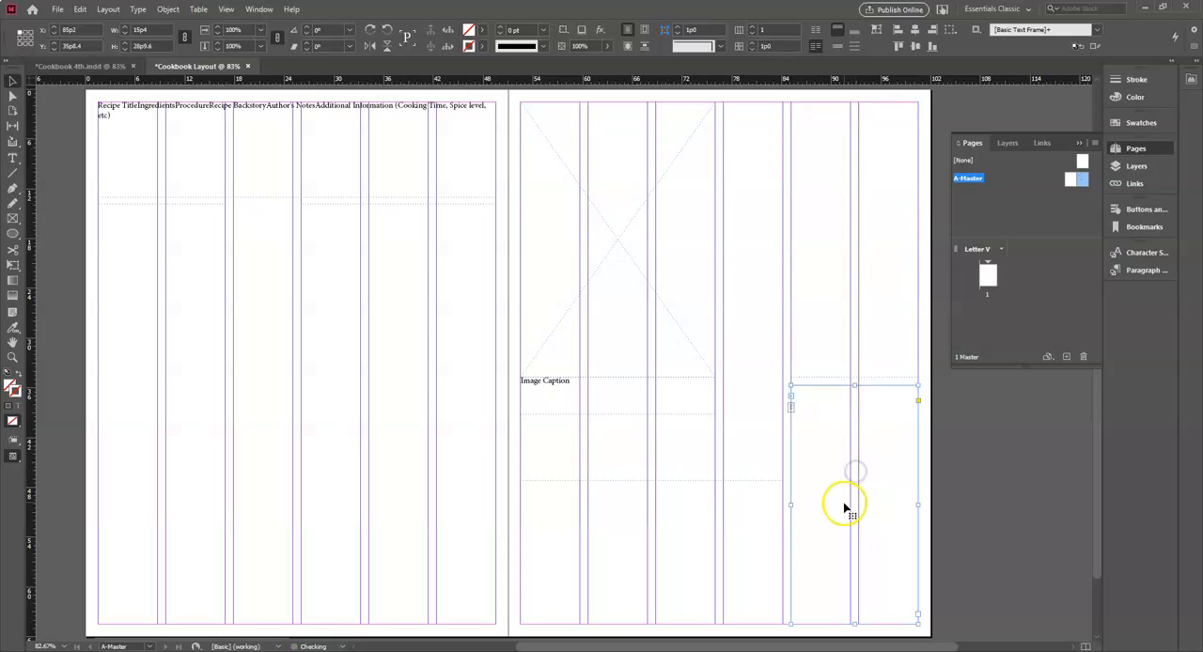
pyautogui.click(919, 616)
pyautogui.click(588, 397)
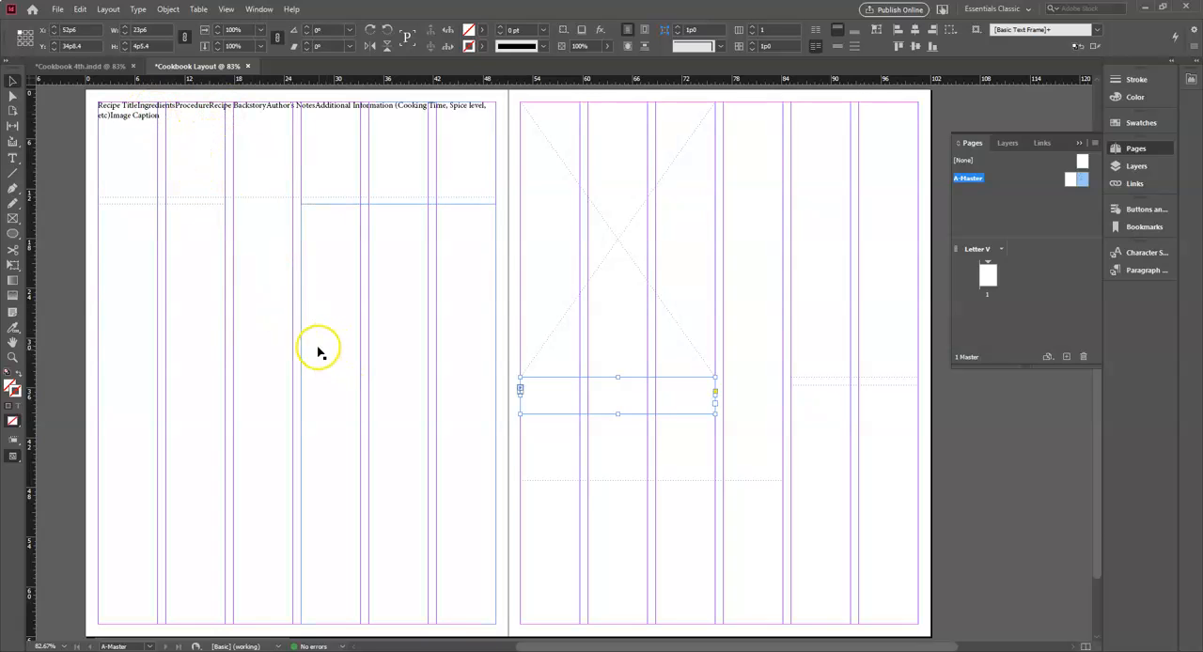
# - Delete all the combined placeholder text from the first threaded frame
pyautogui.click(185, 129)
pyautogui.doubleClick(188, 126)
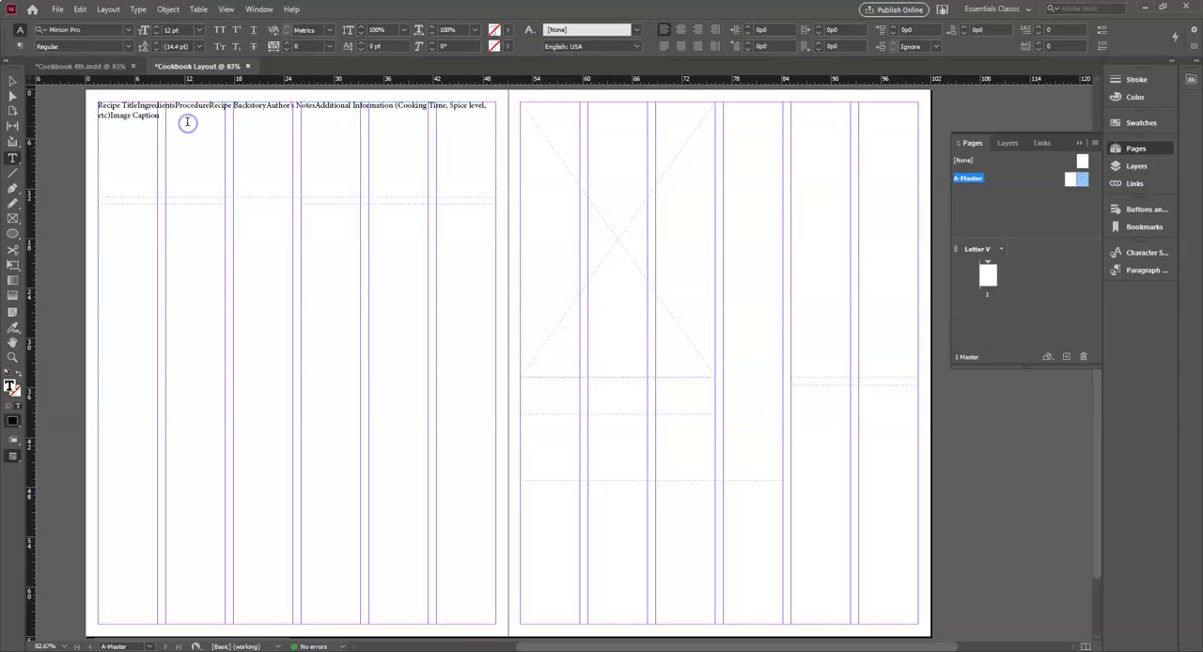
pyautogui.click(96, 110)
pyautogui.click(165, 122)
pyautogui.moveTo(123, 114); pyautogui.dragTo(97, 106)
pyautogui.press('BackSpace')
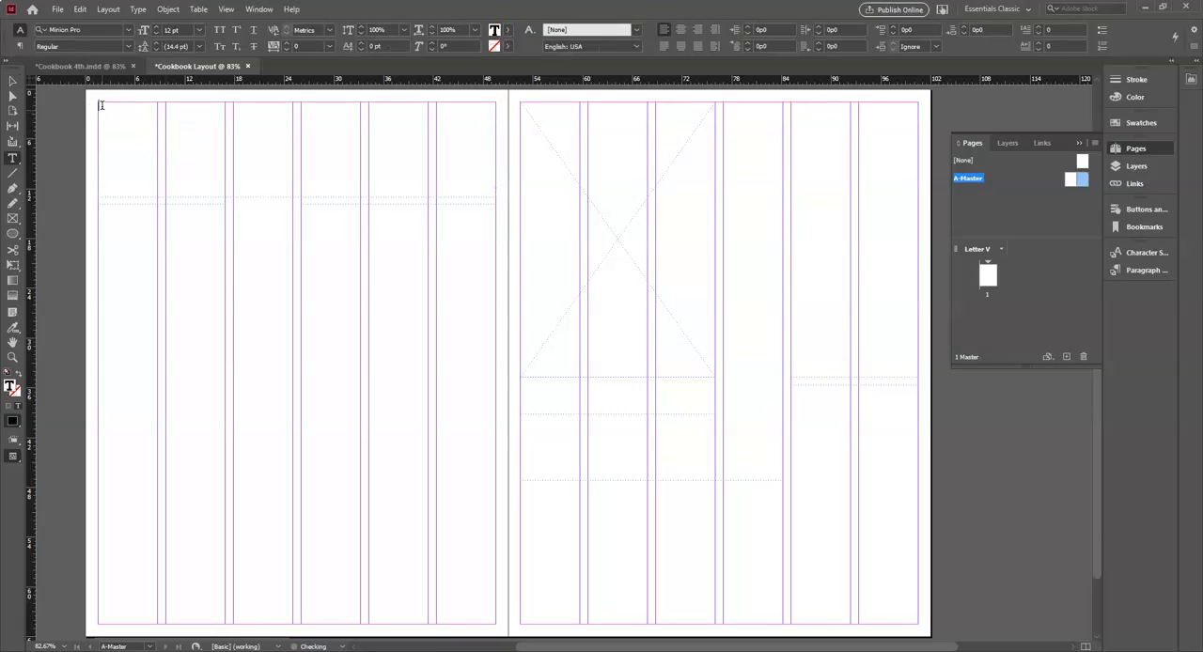